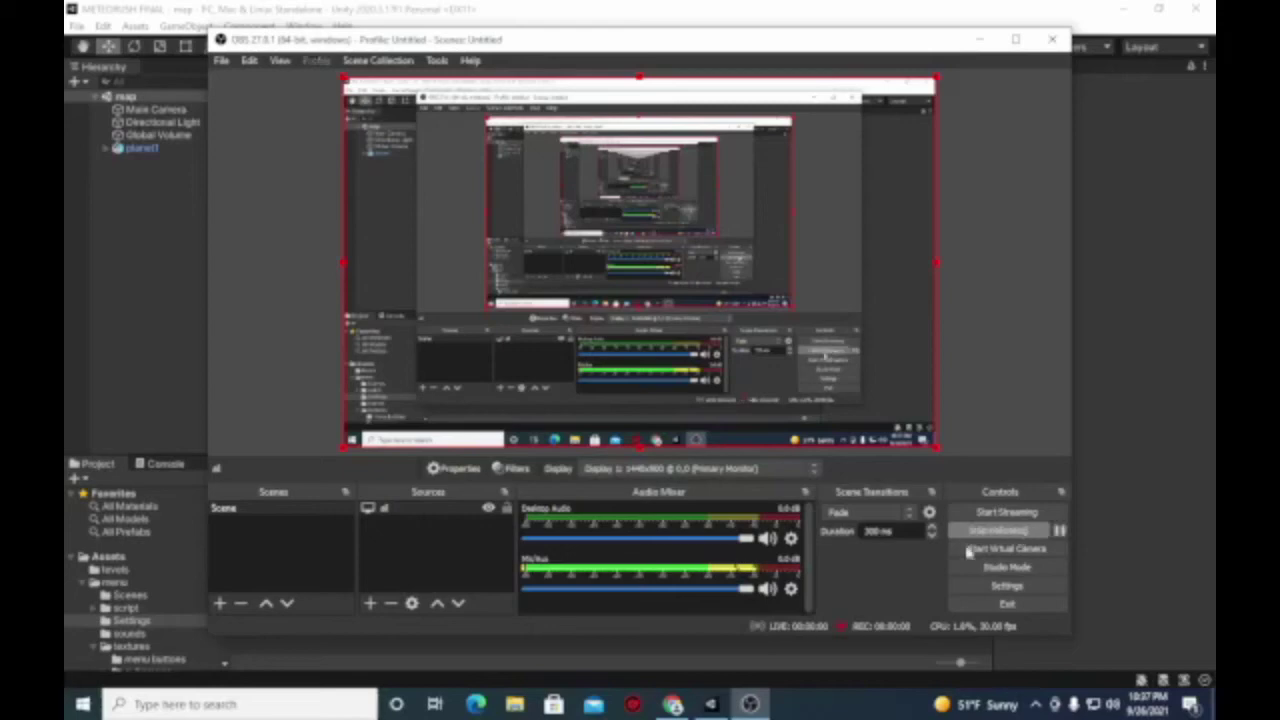
Bring the Unity editor with the planet project to the front from the taskbar.
mouse_move(710, 704)
left_click(710, 704)
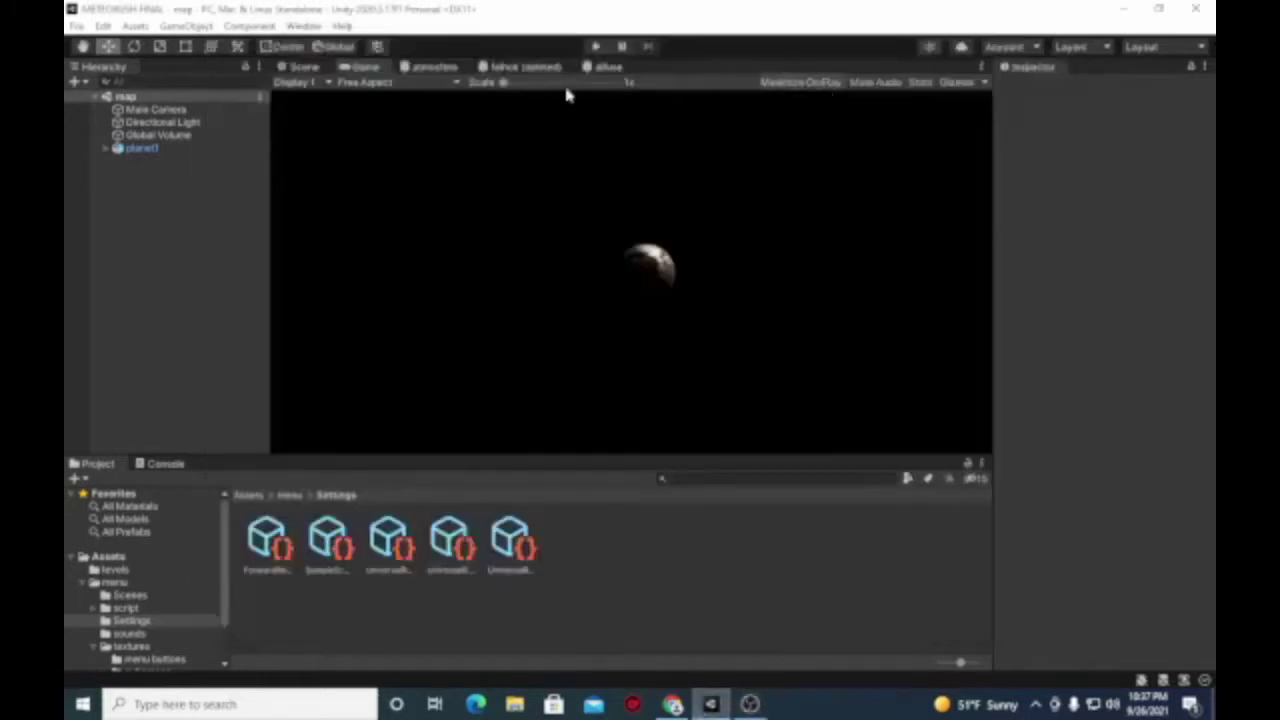
Play-test the scene to view the dim textured planet, stop, and select planet1.
left_click(595, 47)
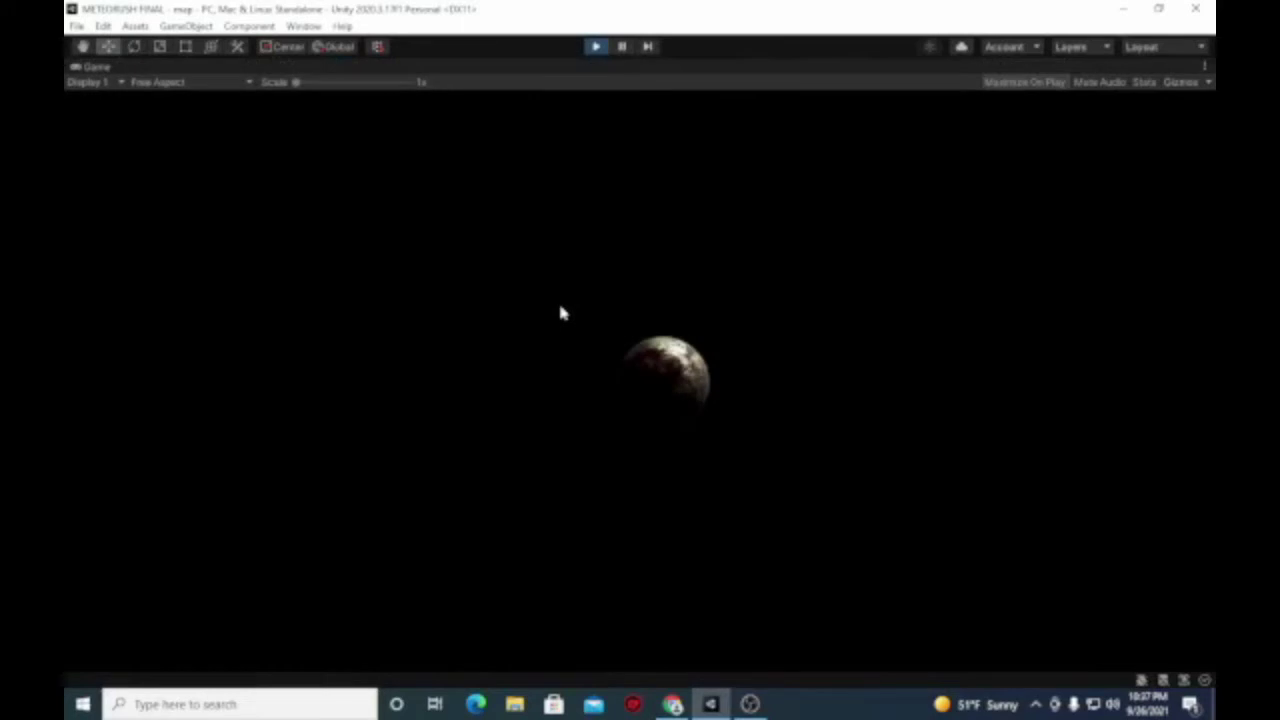
left_click(597, 47)
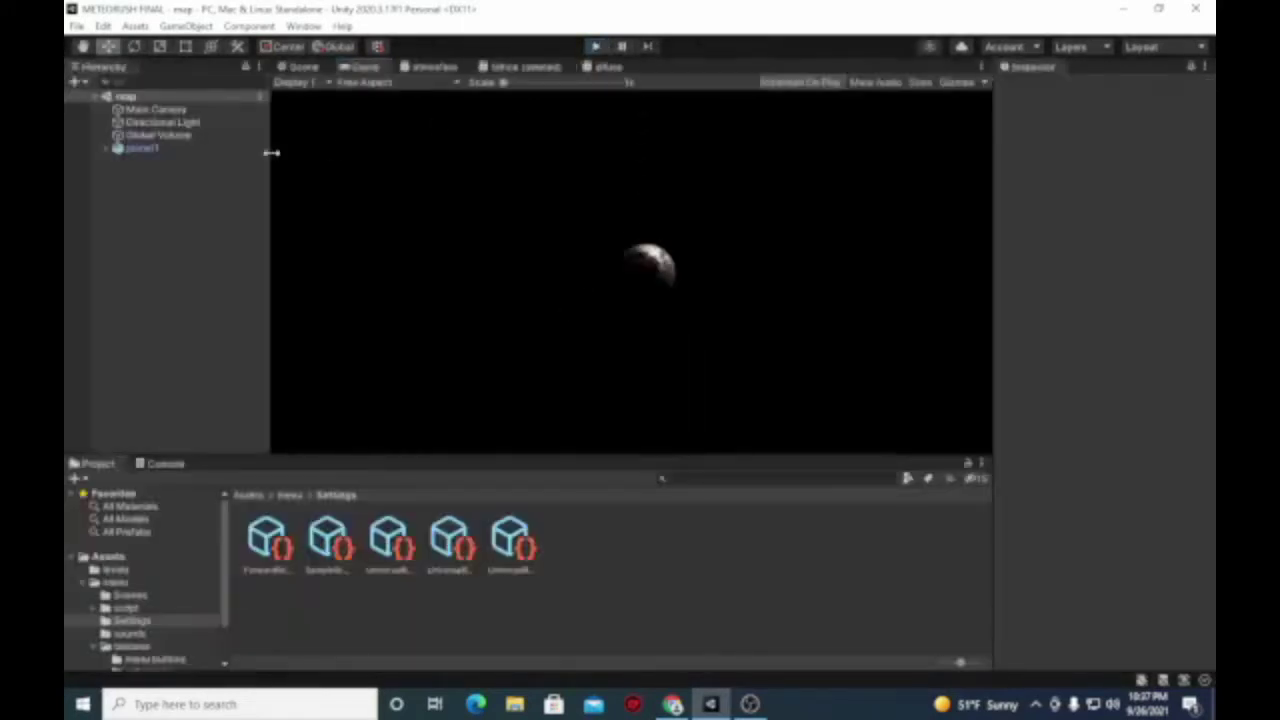
left_click(185, 150)
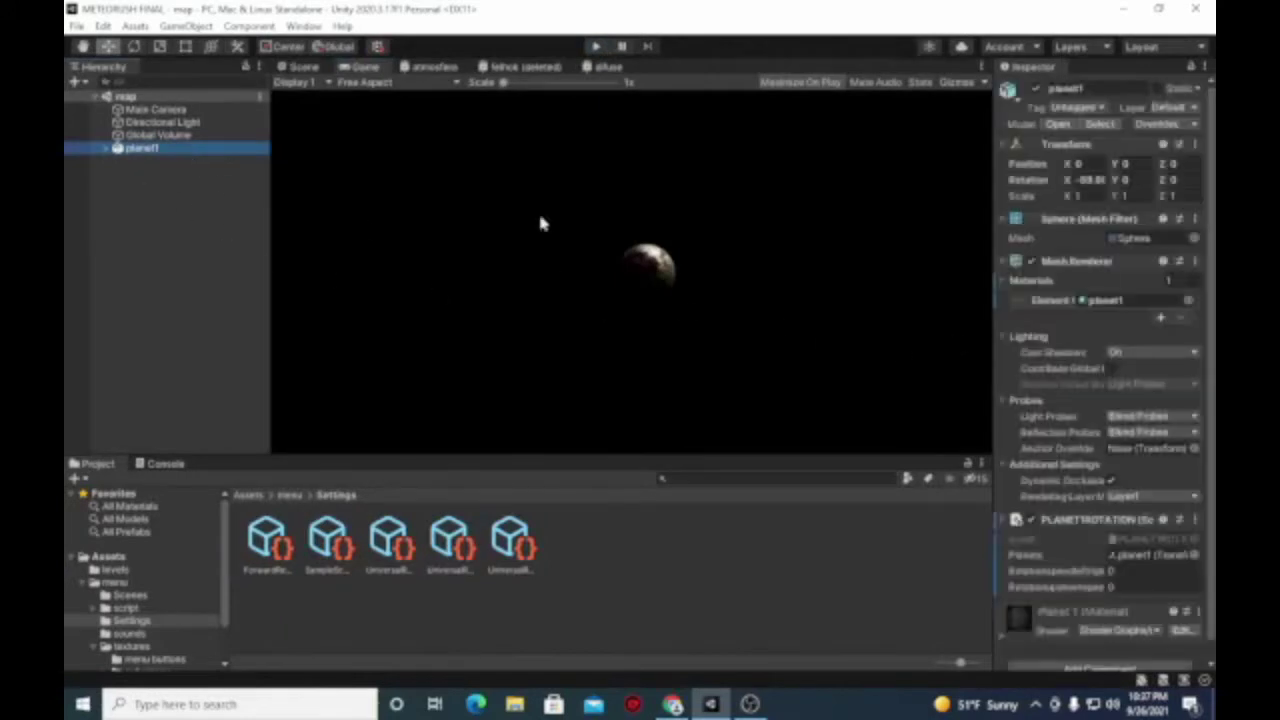
Set both of planet1's PLANETROTATION speed values to 0.1.
left_click(1150, 553)
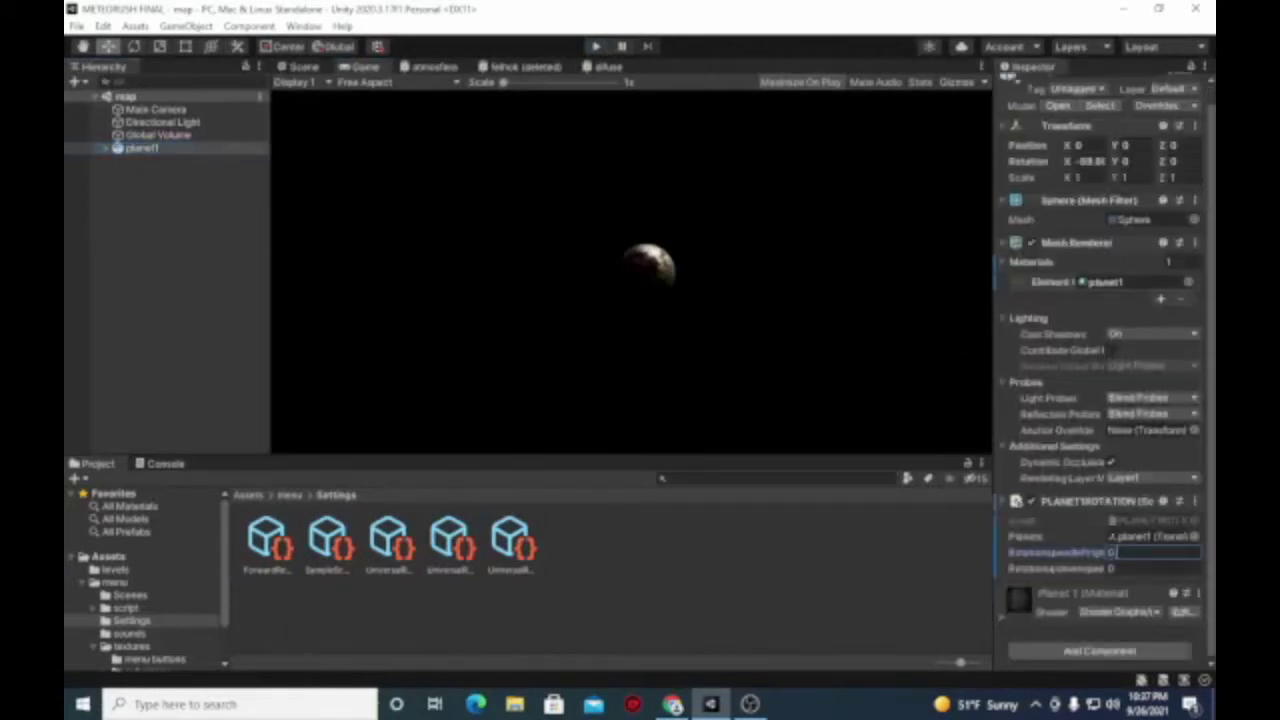
type(".1")
left_click(1150, 568)
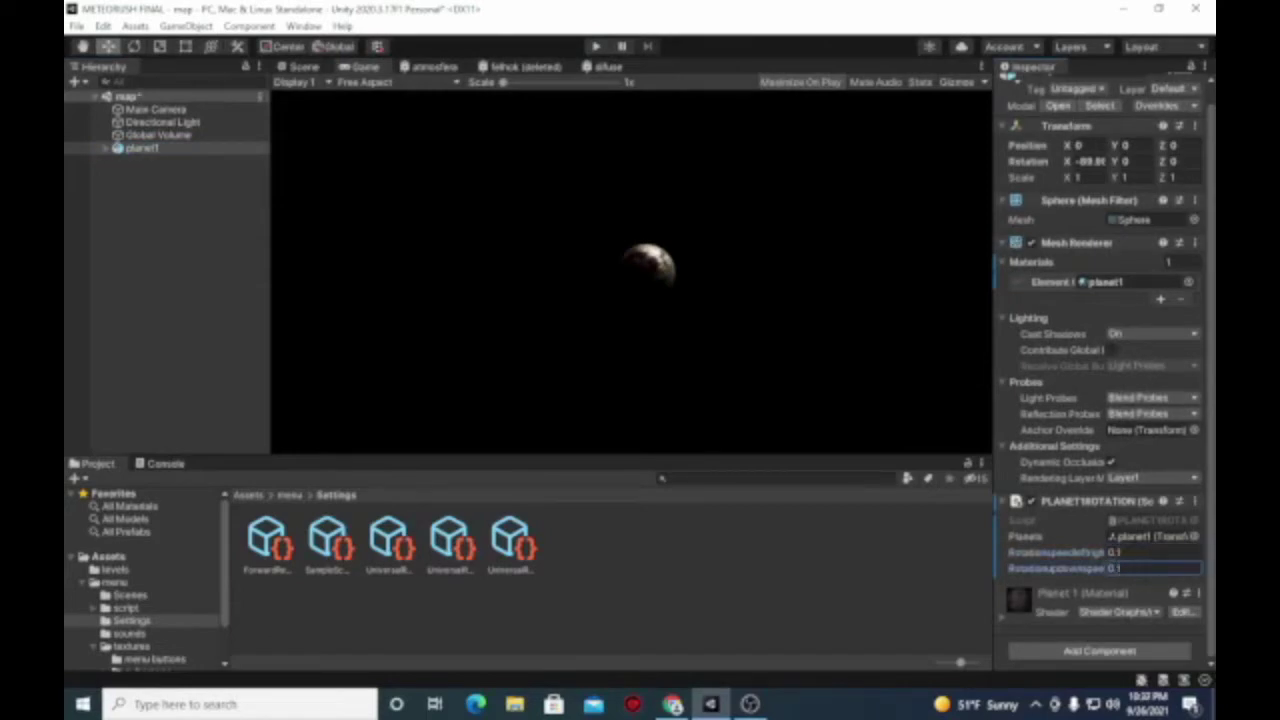
Play-test the planet's spin, then select the Main Camera.
left_click(593, 49)
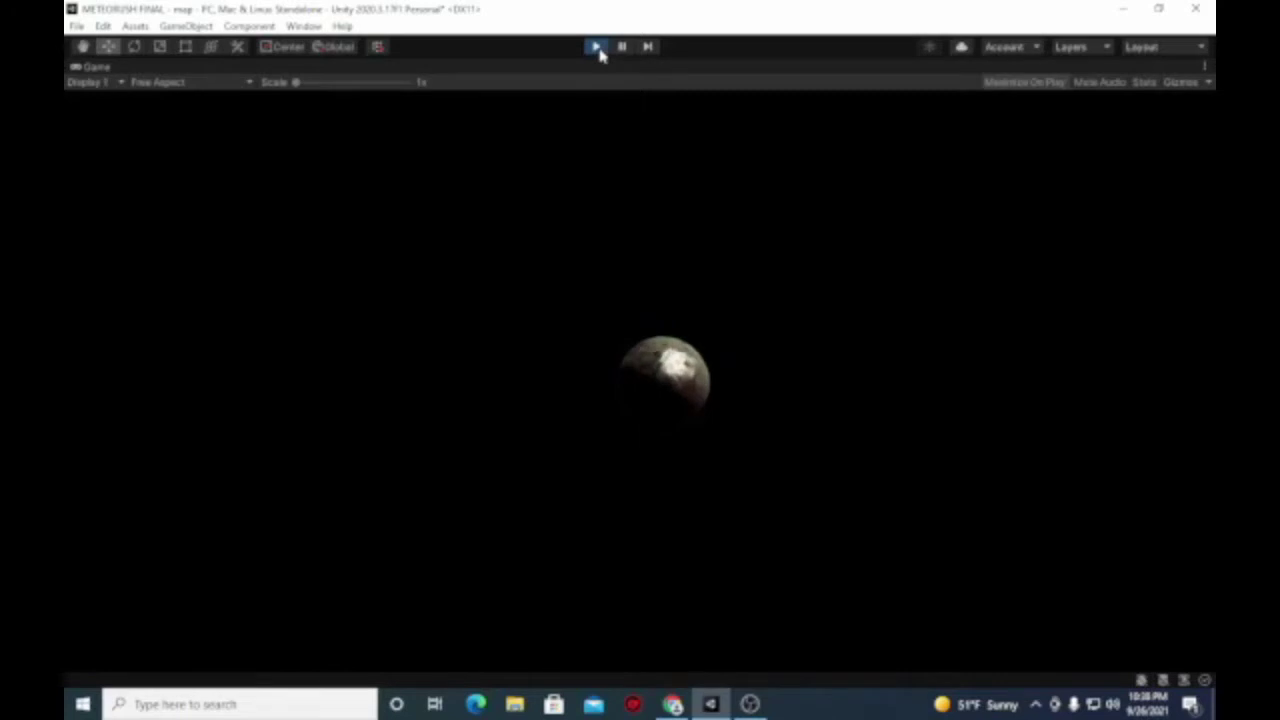
left_click(598, 50)
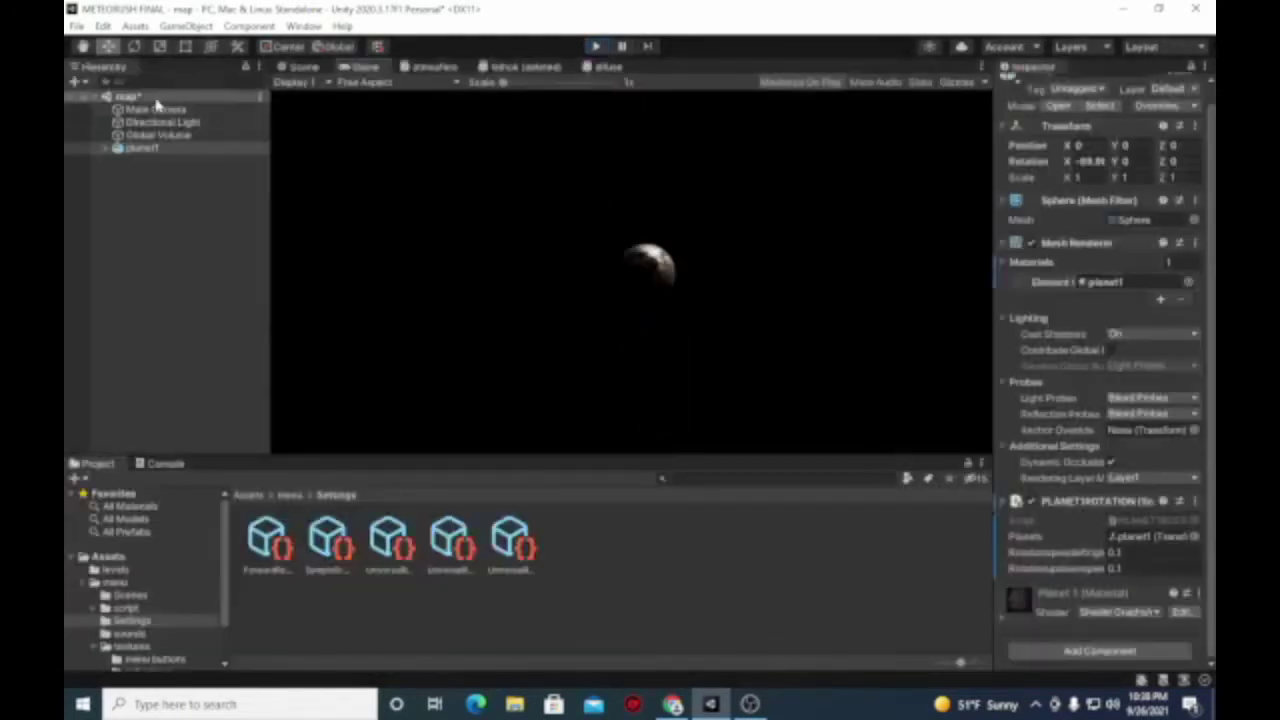
left_click(155, 108)
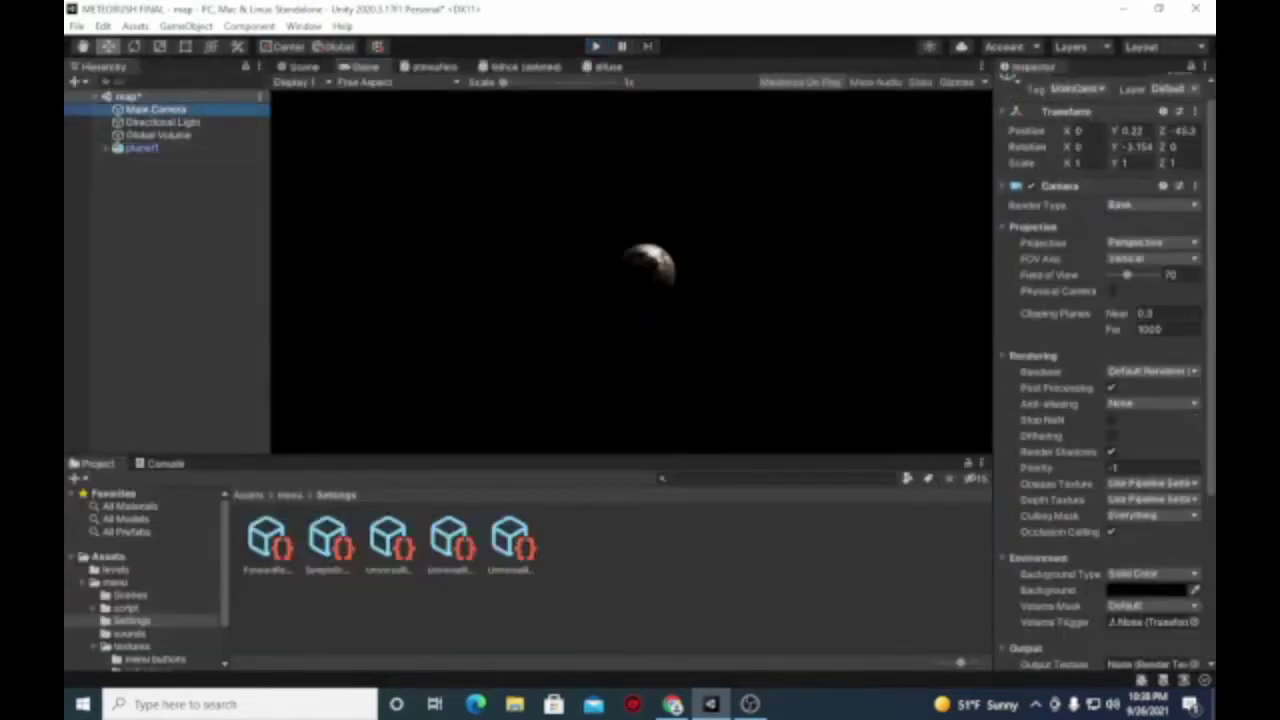
Drag the Main Camera's Position Z closer so the planet looks larger, and play-test it.
left_click(1175, 133)
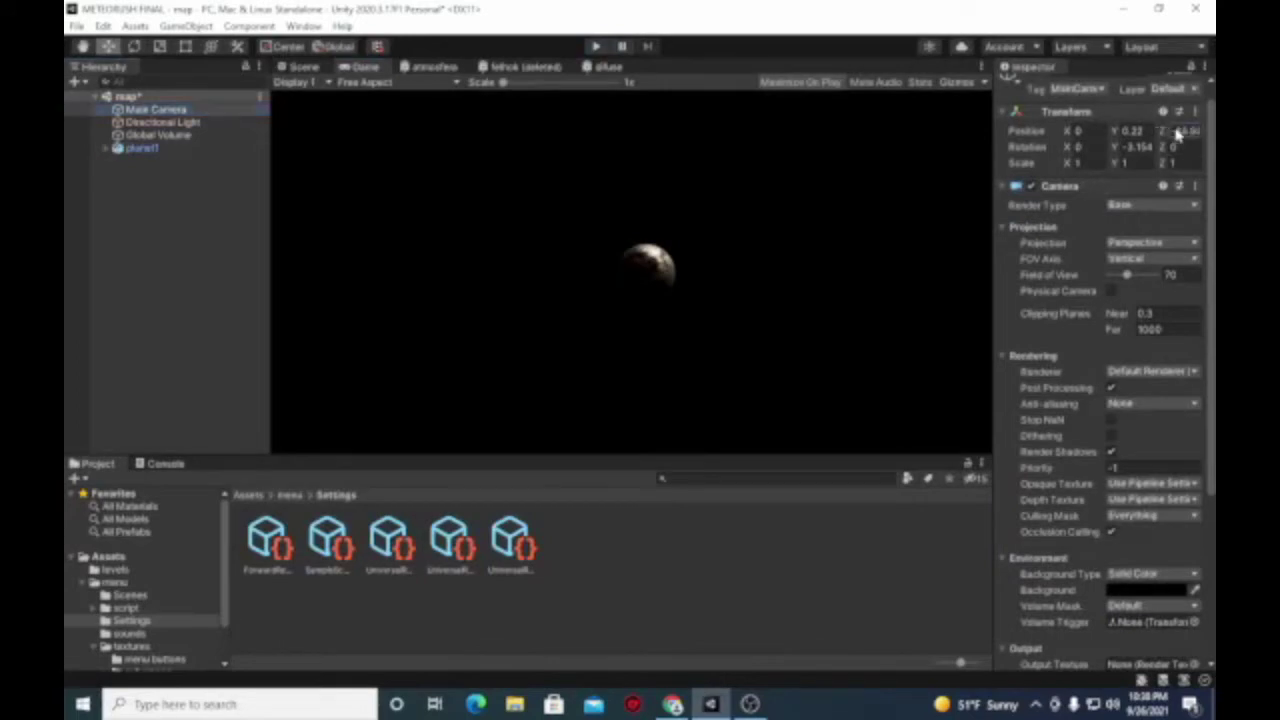
left_click_drag(1178, 133, 570, 138)
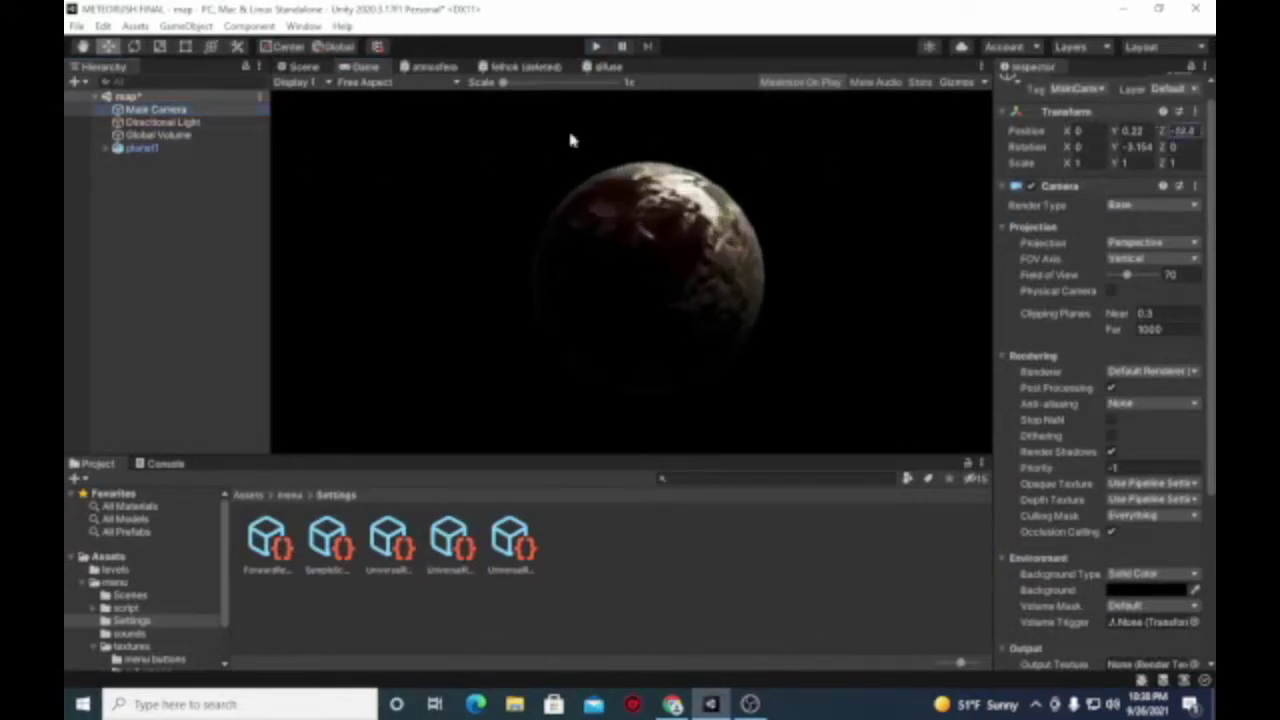
left_click(592, 47)
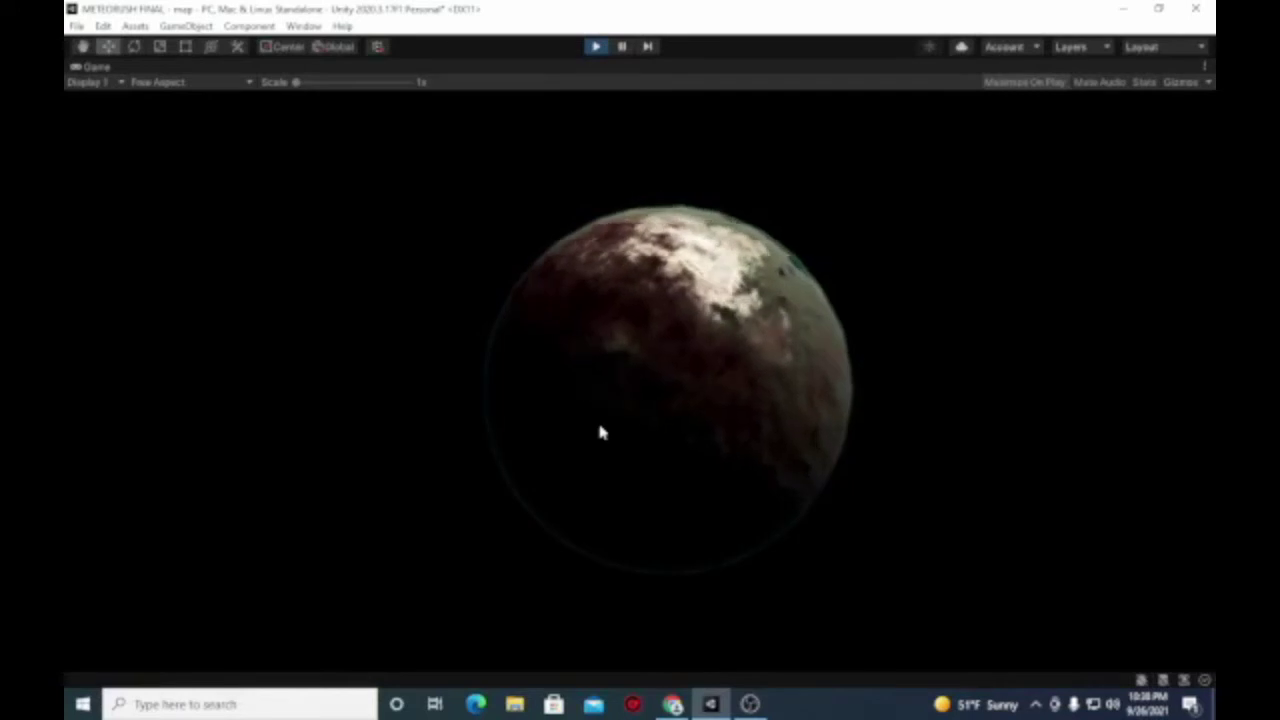
left_click(595, 46)
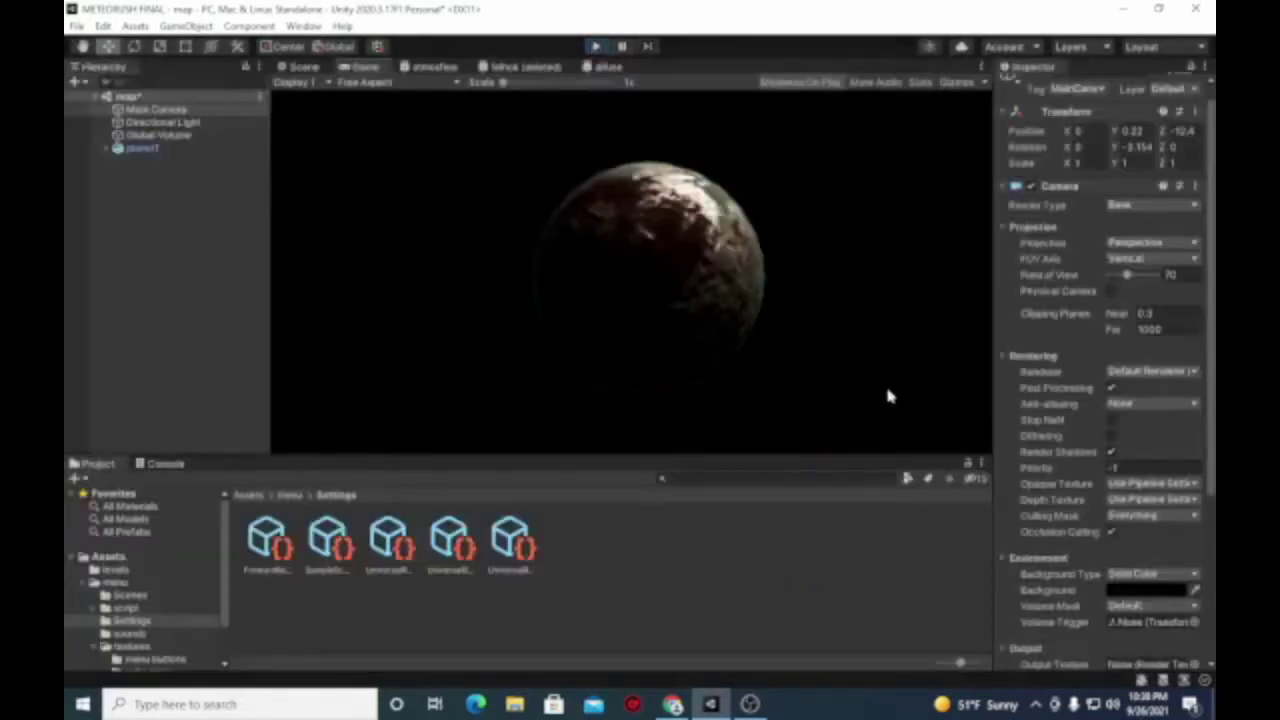
Browse the textures, menu buttons, levels and menu folders, then open Scenes.
scroll(1107, 413, "down", 5)
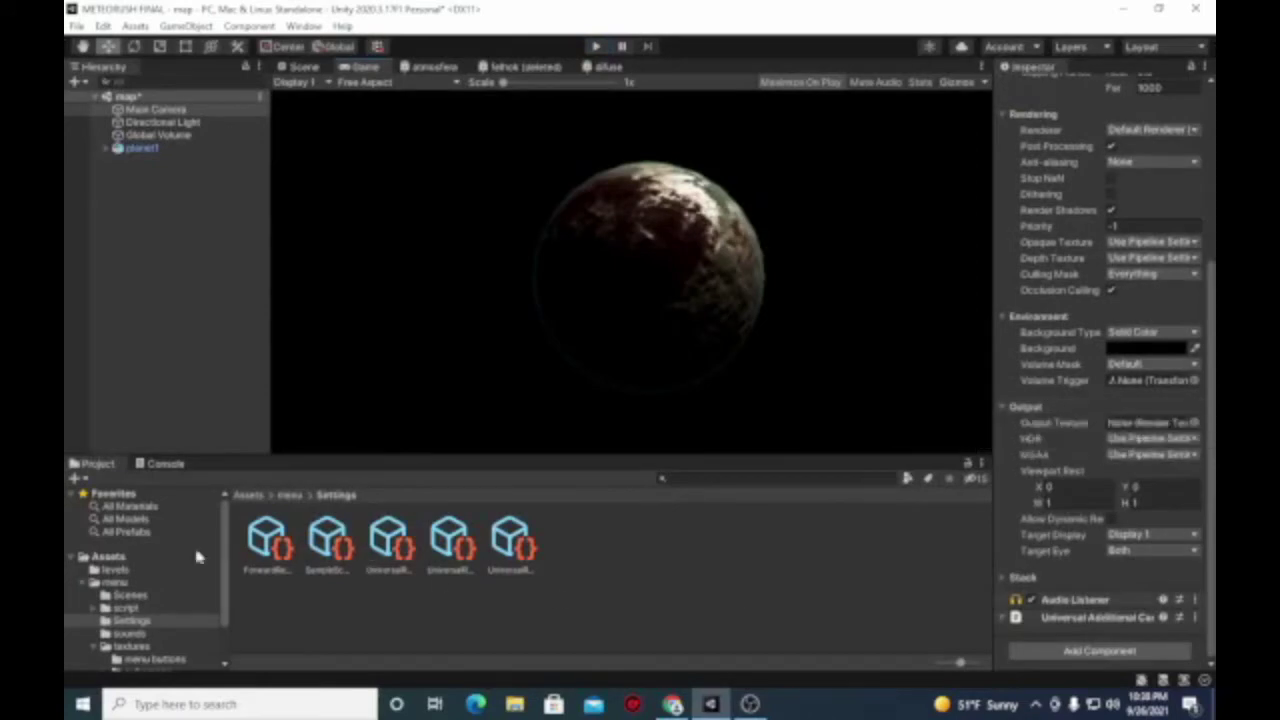
left_click(130, 646)
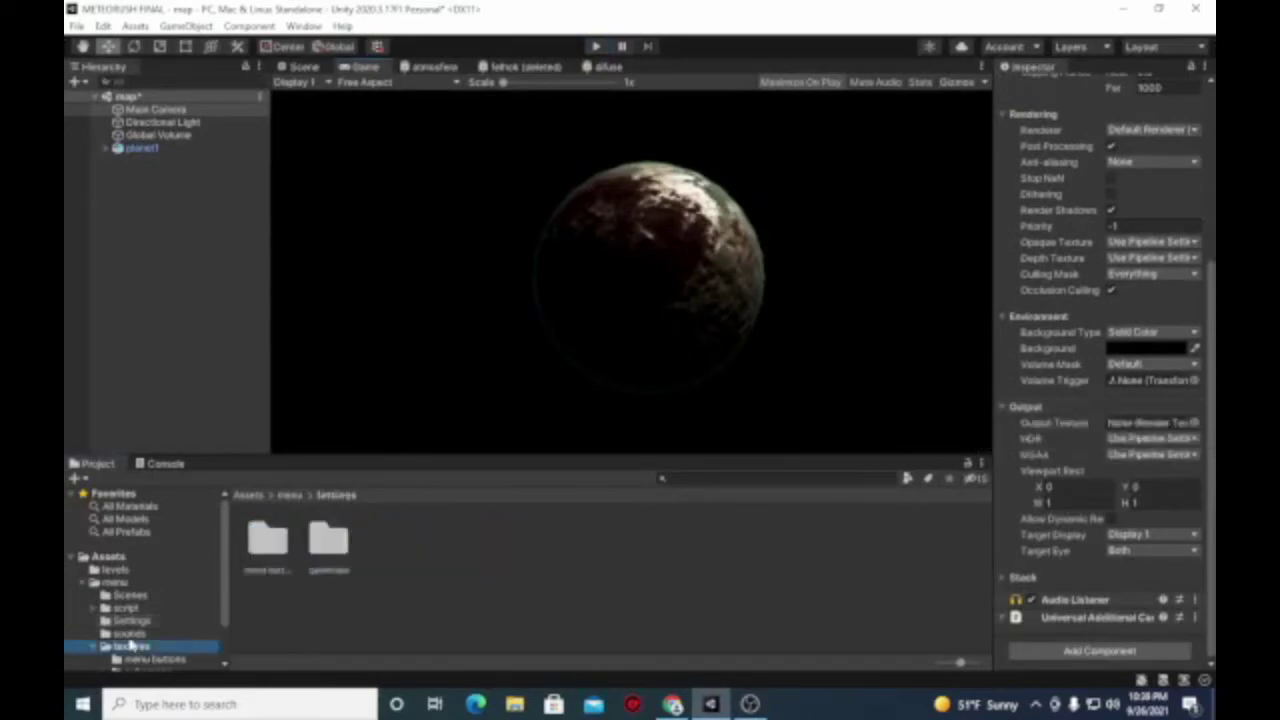
left_click(333, 550)
left_click(278, 550)
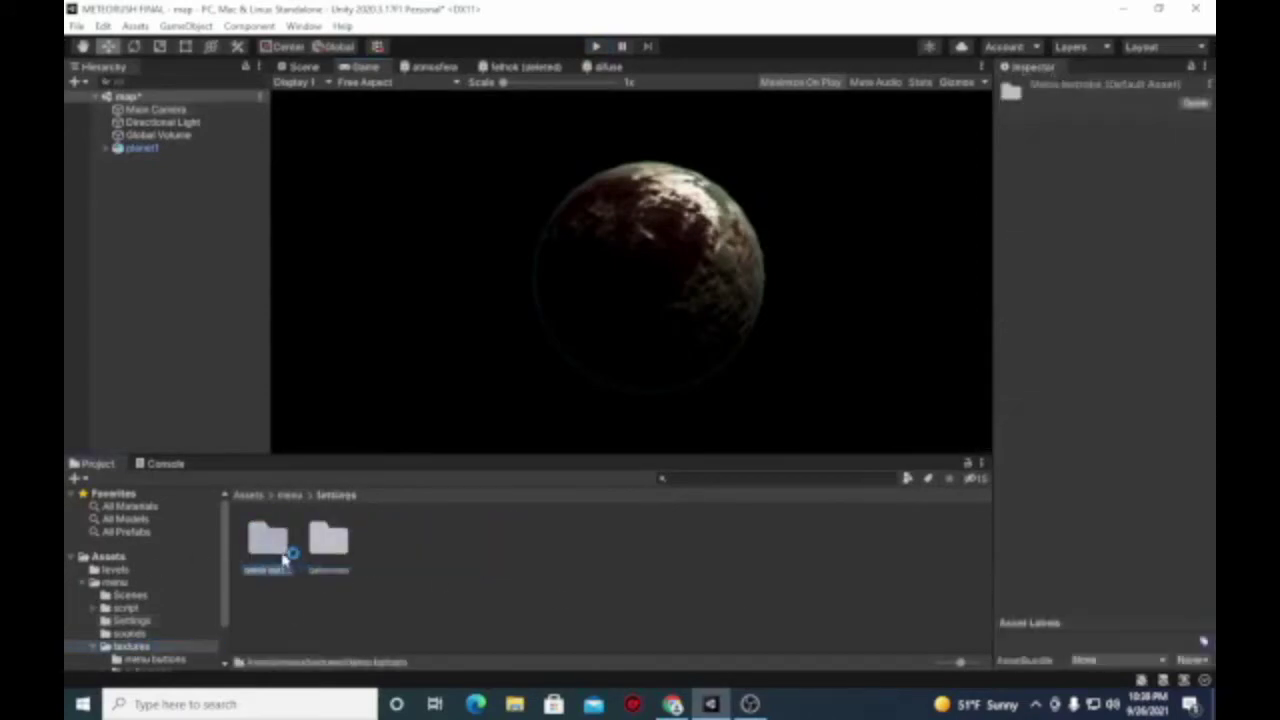
double_click(276, 550)
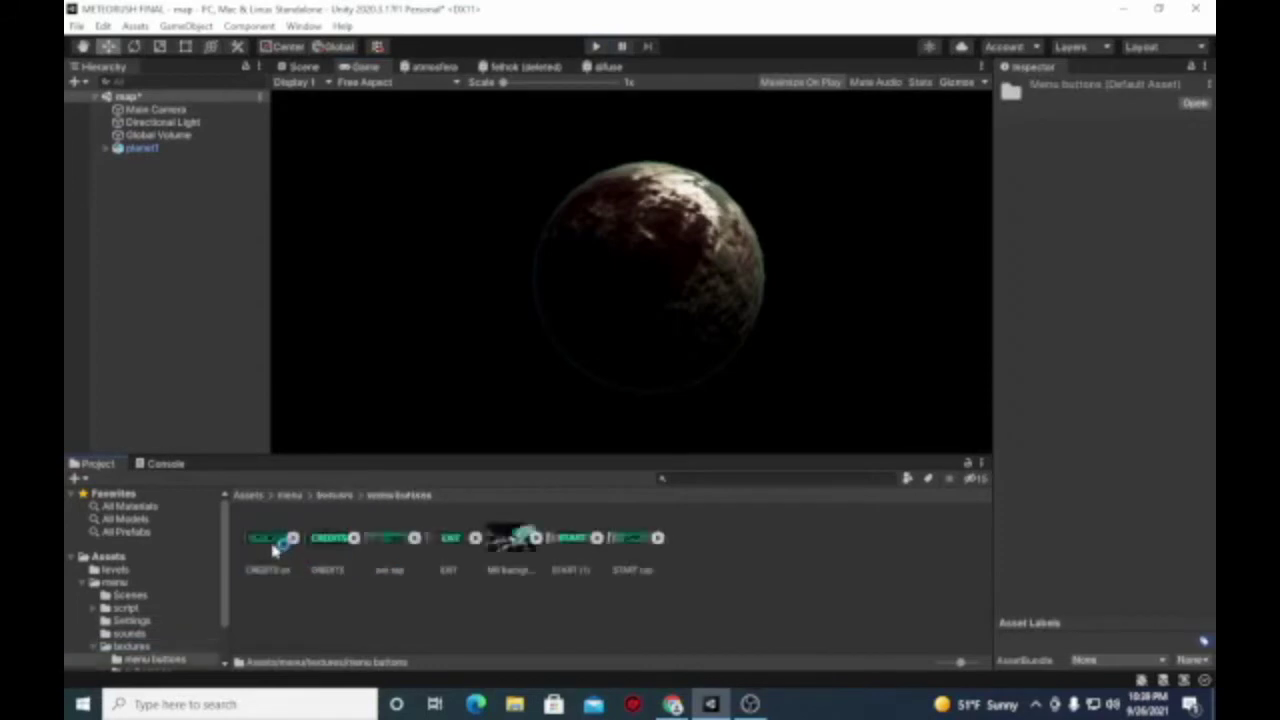
left_click(110, 570)
left_click(108, 582)
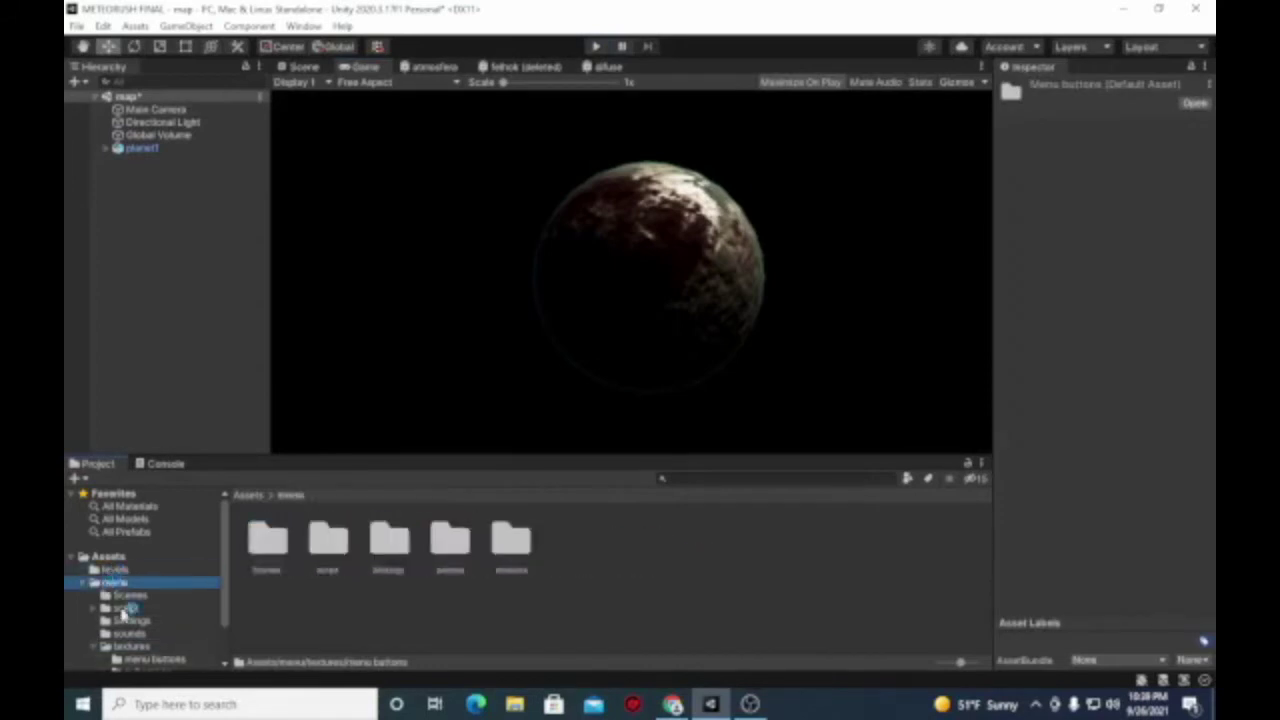
scroll(165, 653, "down", 2)
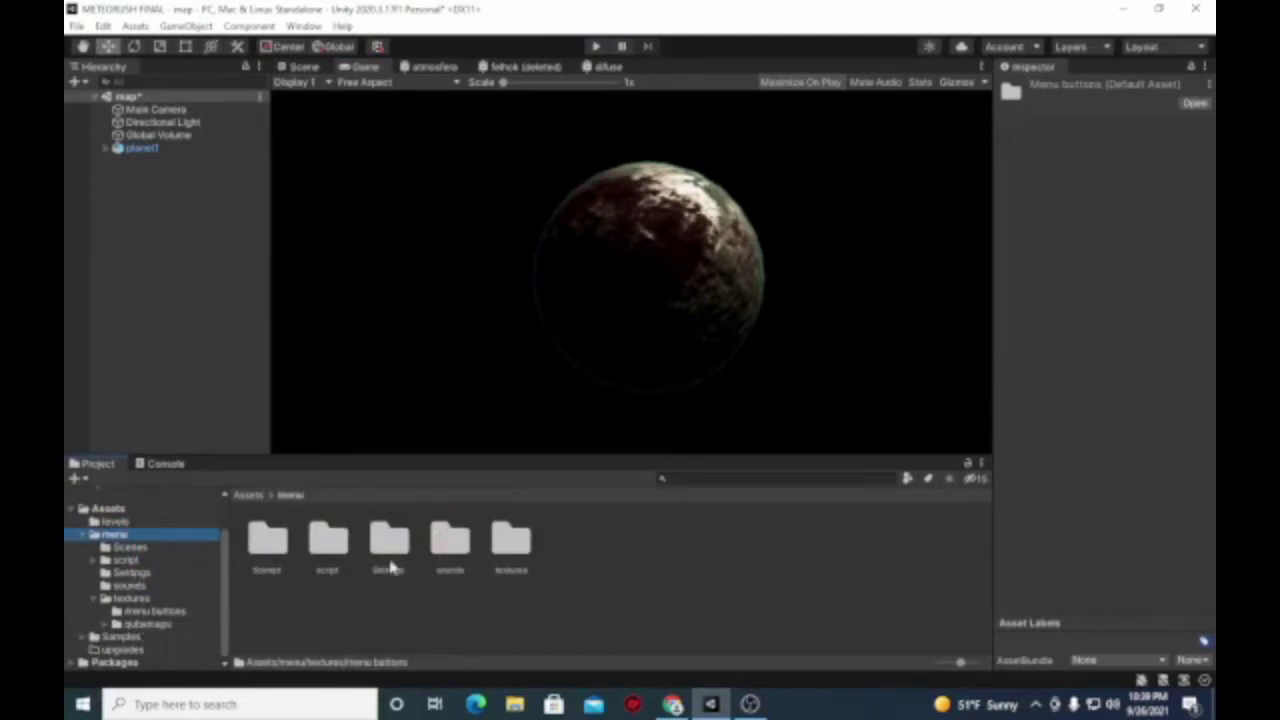
double_click(272, 555)
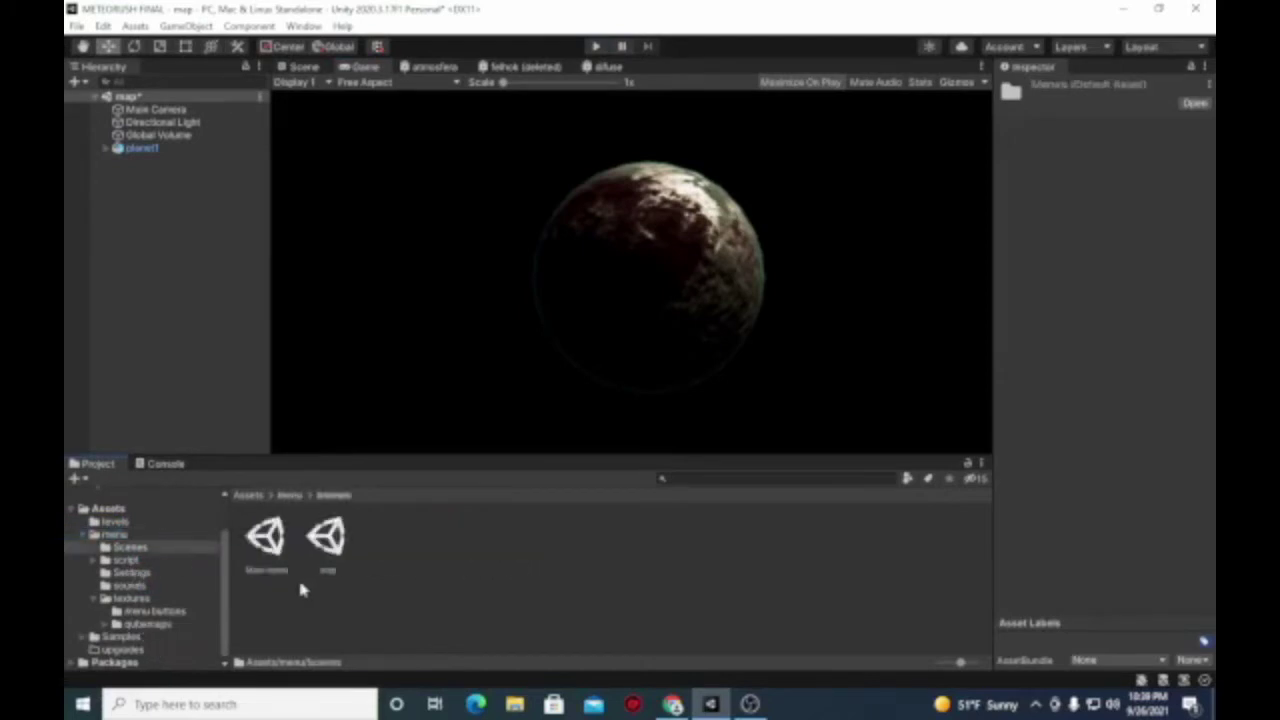
Expand the script, Settings, sounds and textures folders and open cubemaps.
left_click(141, 561)
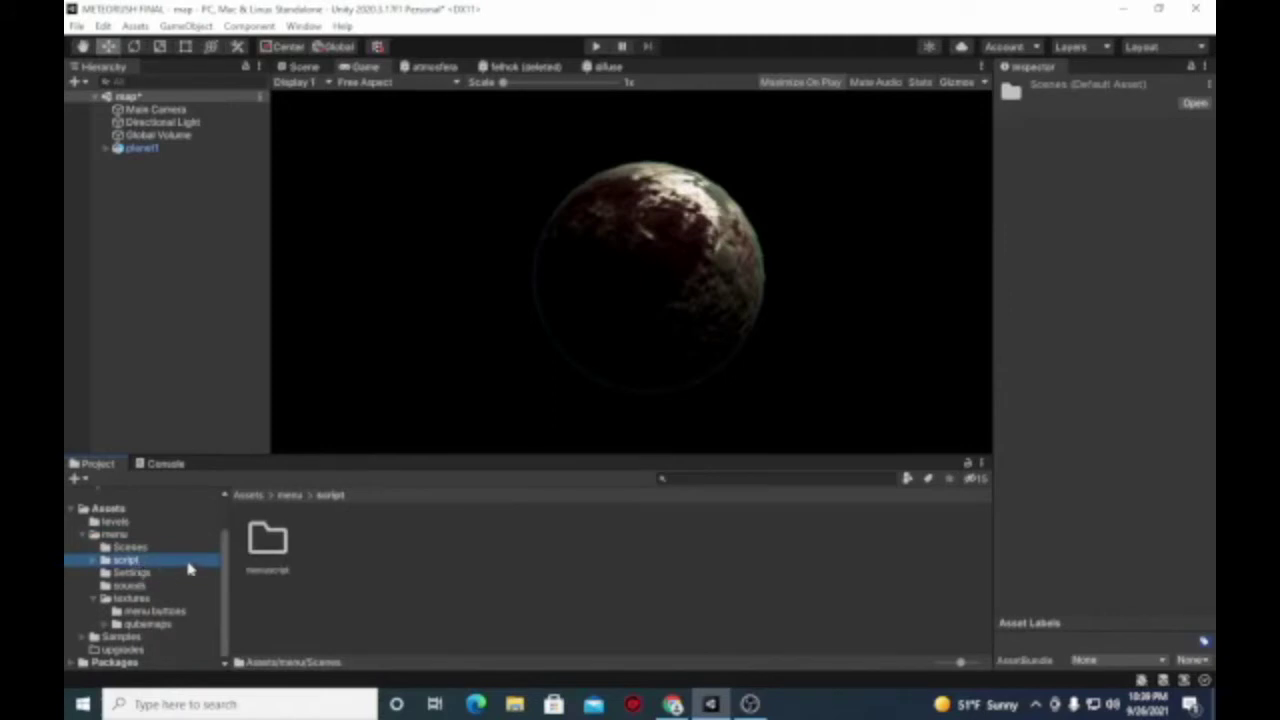
left_click(138, 573)
left_click(138, 585)
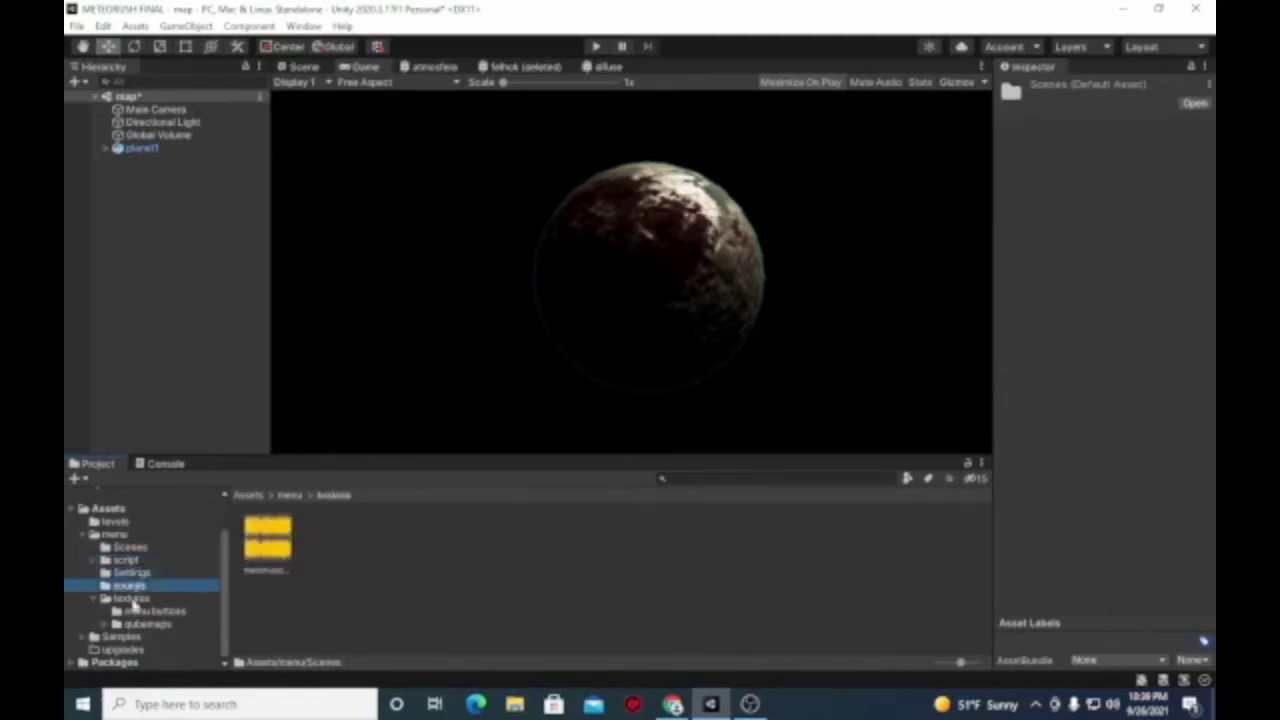
left_click(134, 598)
left_click(265, 555)
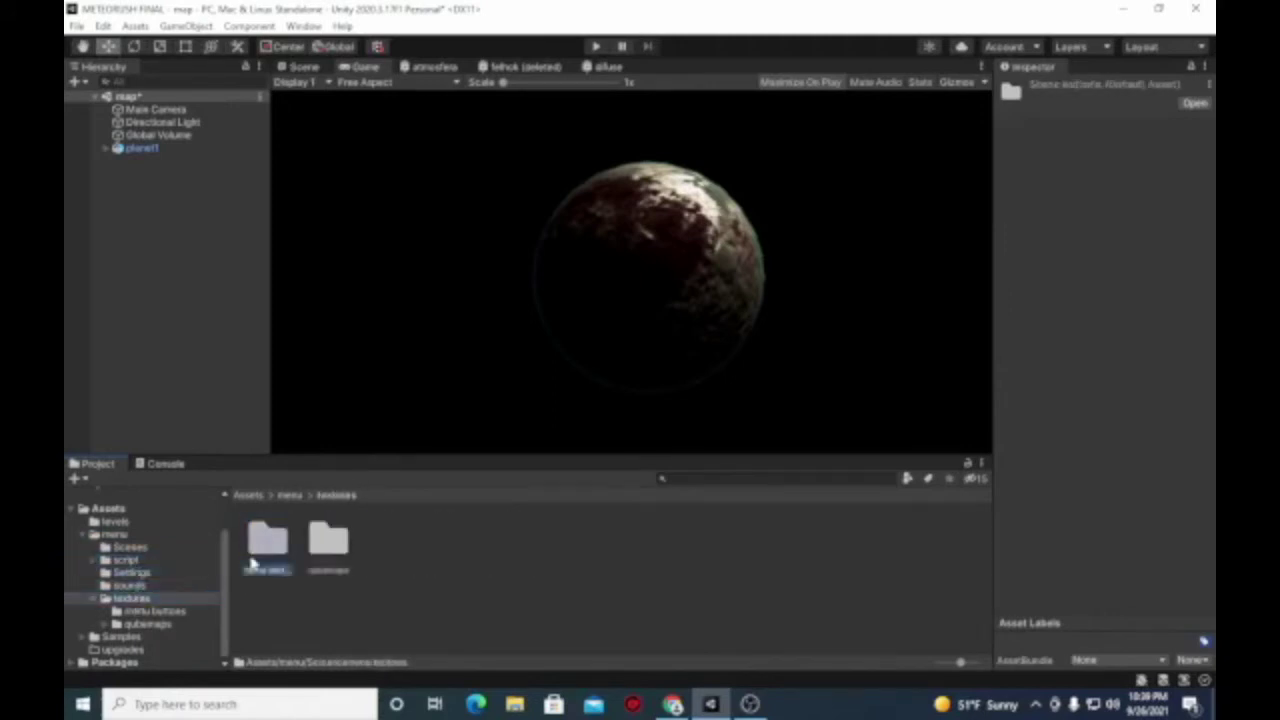
double_click(324, 553)
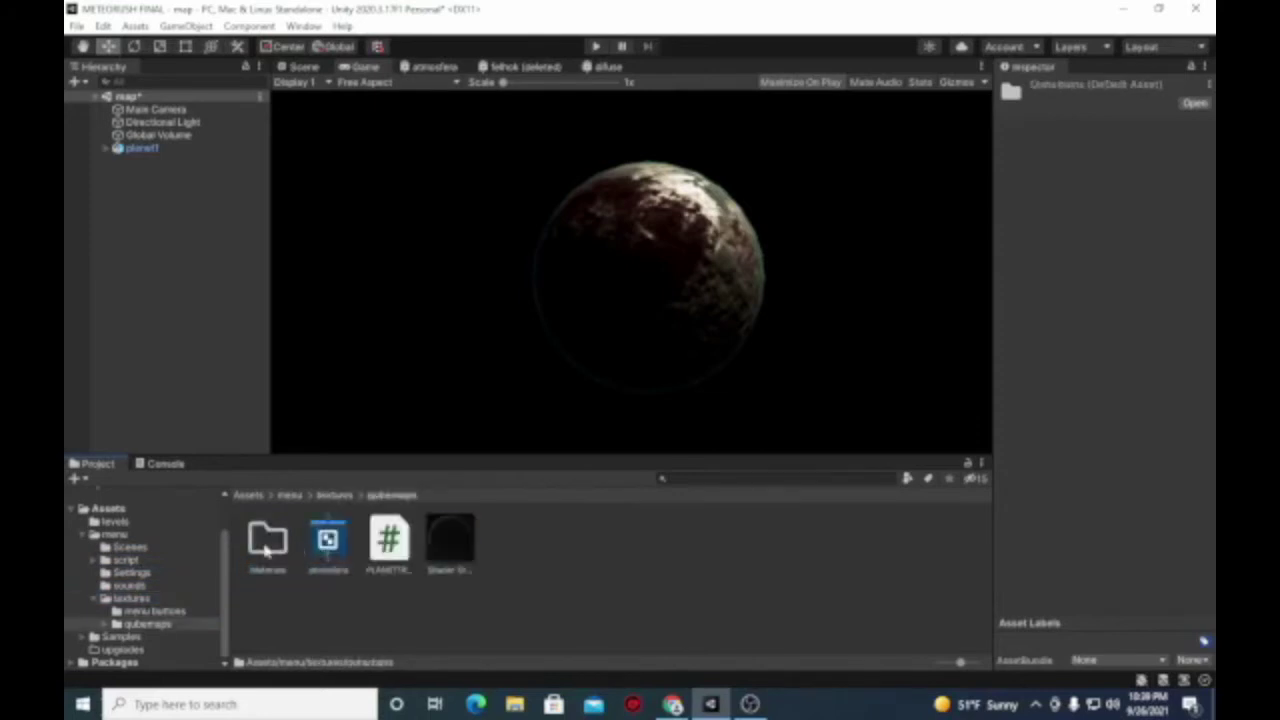
Select the Shader Graph atmosphere material in cubemaps and change its atmosphere colour.
left_click(451, 540)
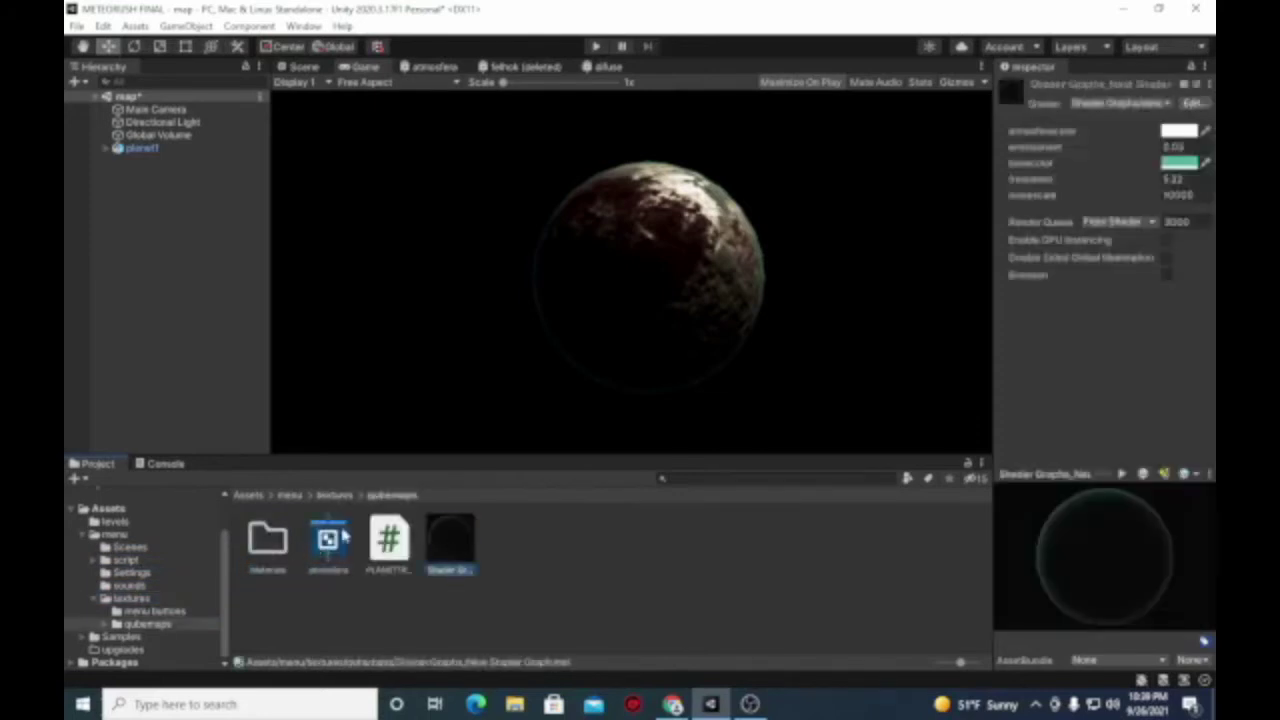
double_click(275, 540)
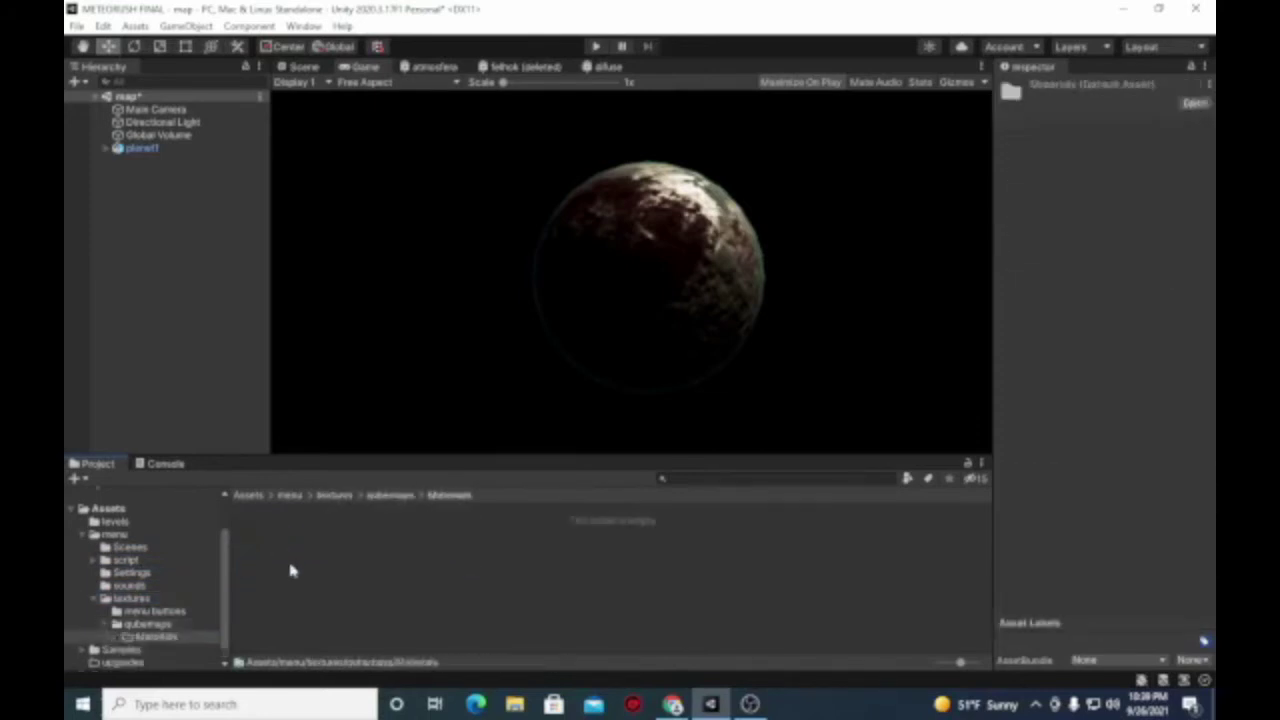
left_click(145, 624)
left_click(446, 557)
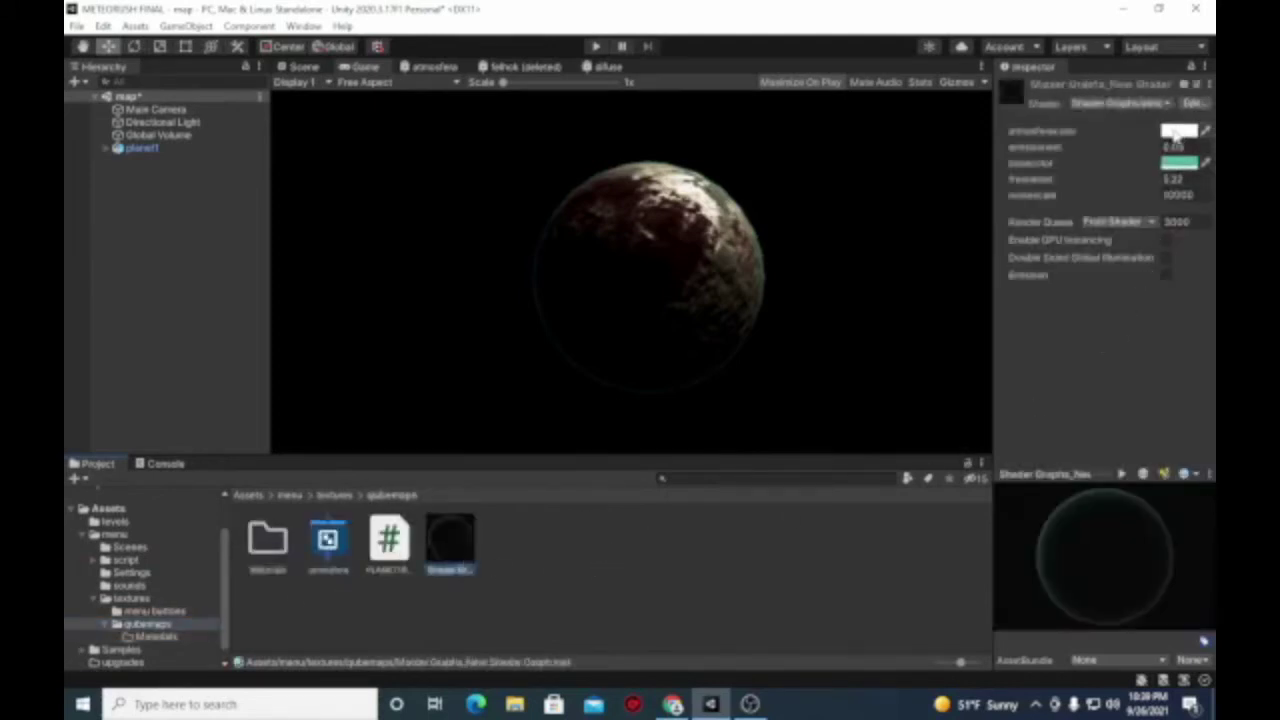
left_click(1175, 133)
left_click_drag(1118, 235, 1182, 200)
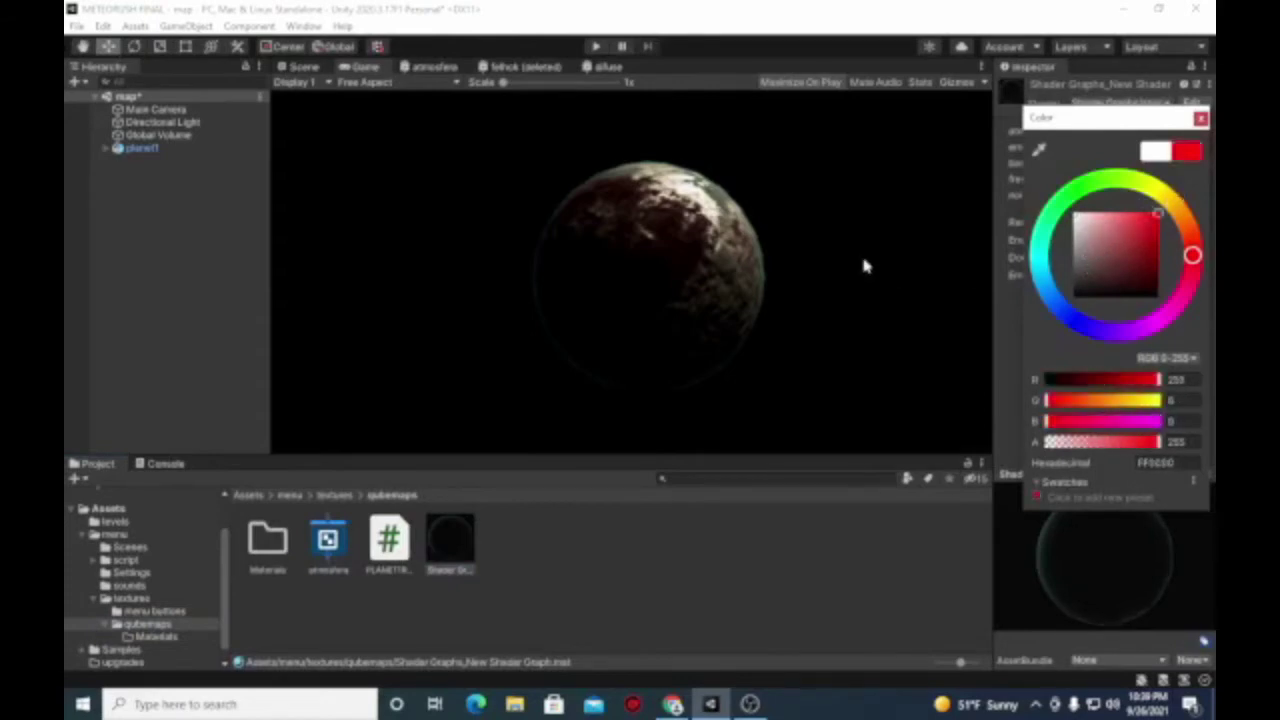
left_click(720, 552)
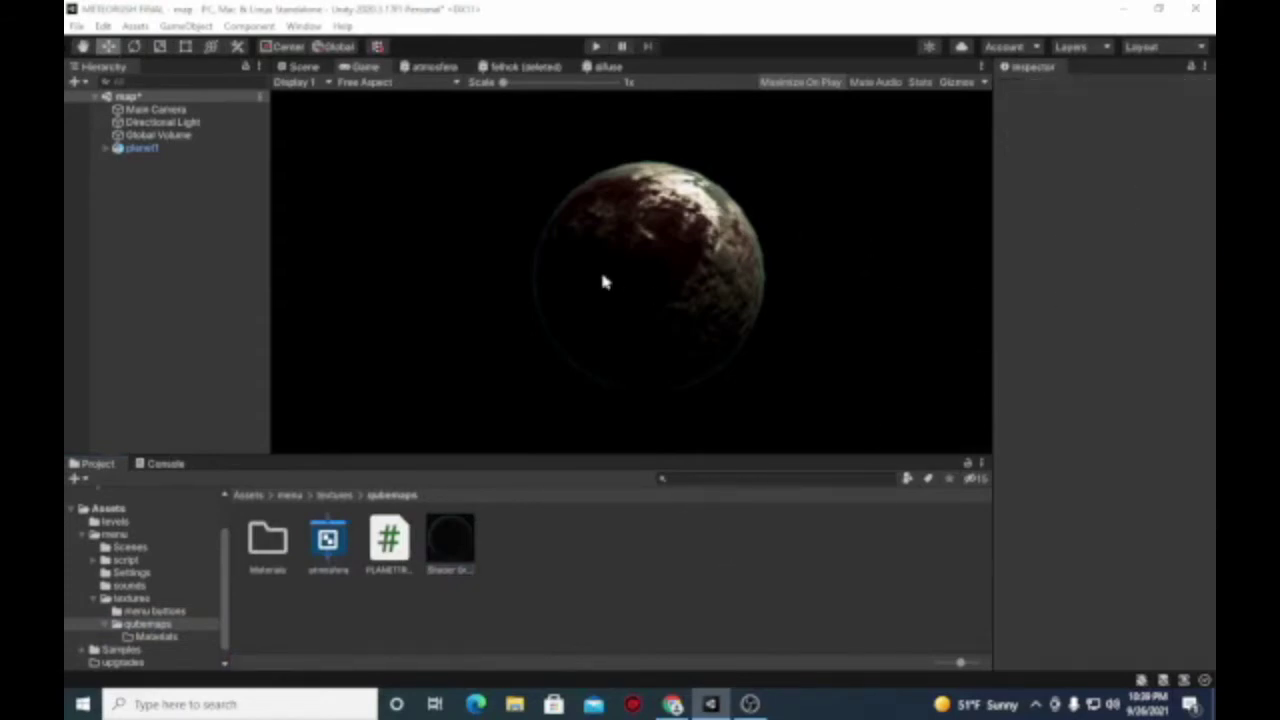
Select planet1's child planet1 (1), expand its material and lower emissionset to -0.43.
left_click(140, 148)
left_click(106, 148)
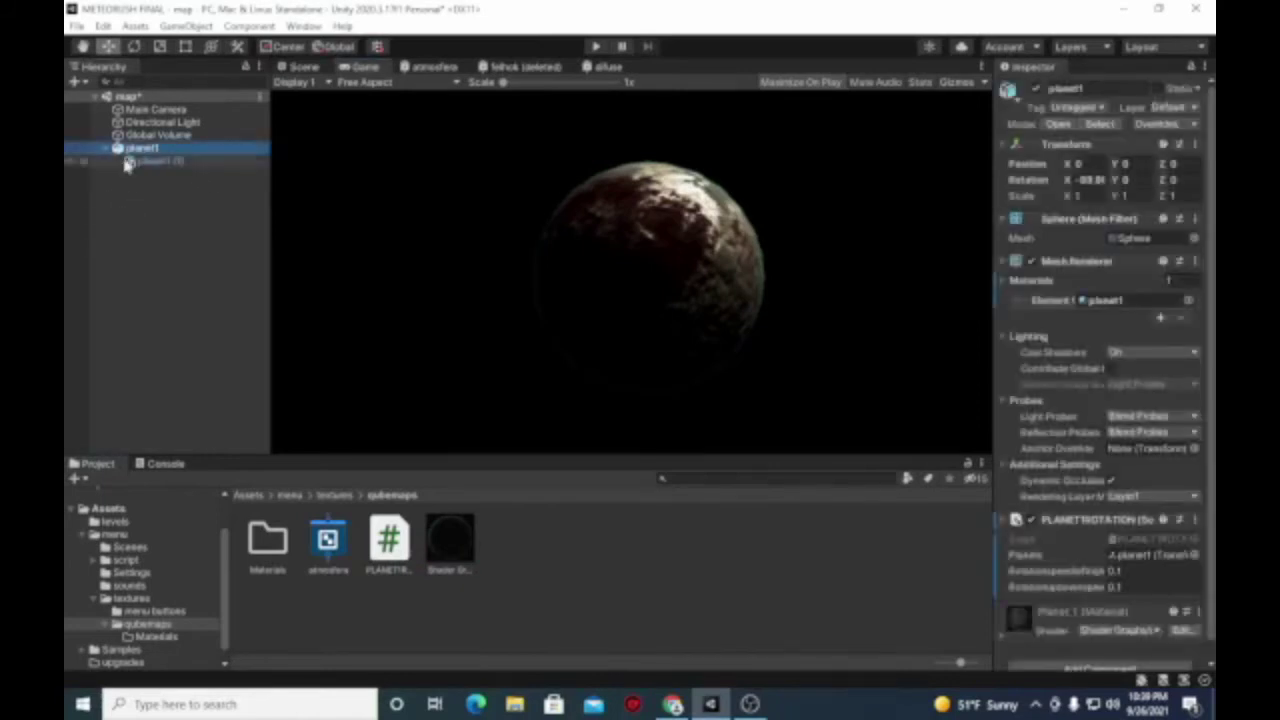
left_click(127, 162)
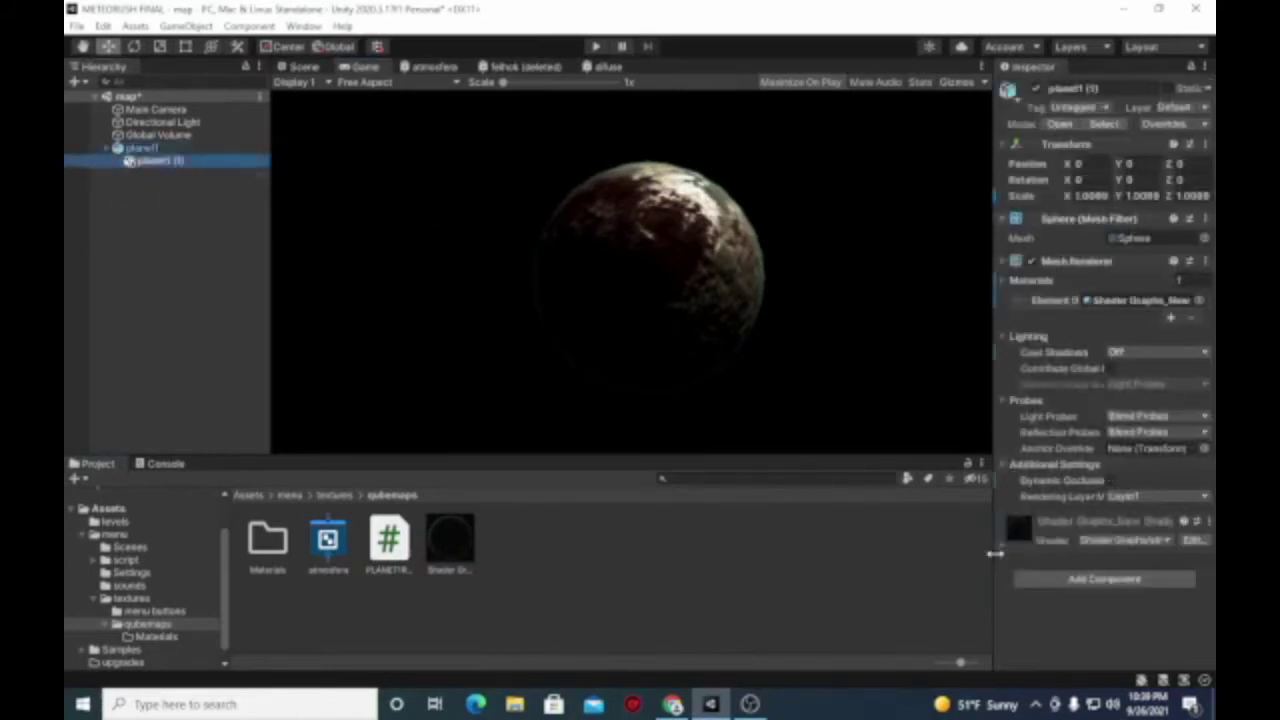
left_click(1003, 545)
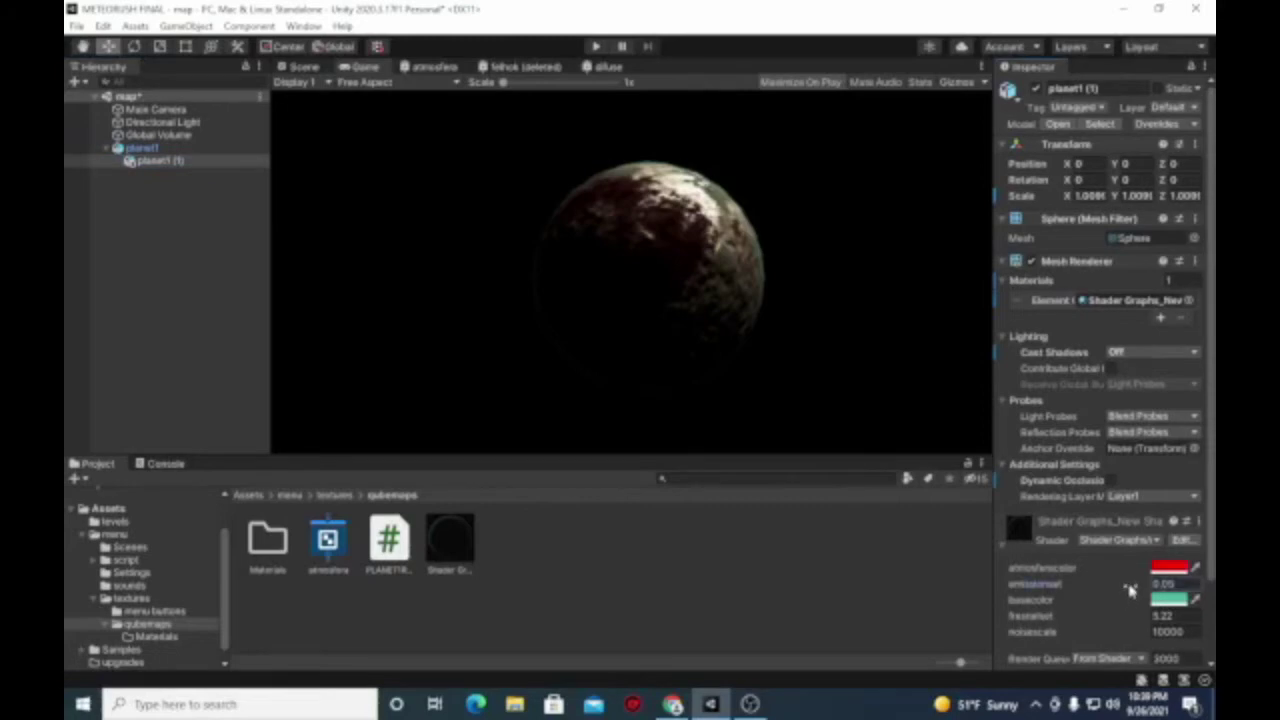
left_click_drag(1130, 590, 1113, 590)
Make the material's basecolor and atmosferecolor white in the Color picker.
left_click(1172, 602)
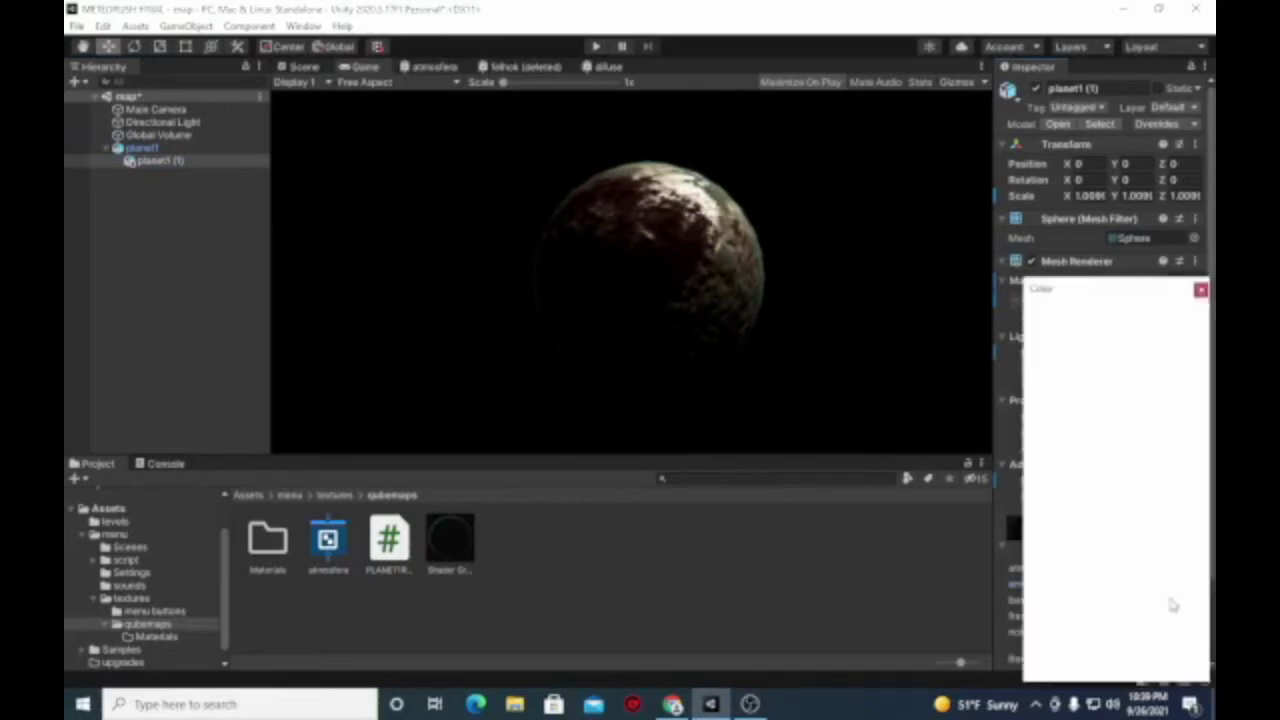
left_click(866, 575)
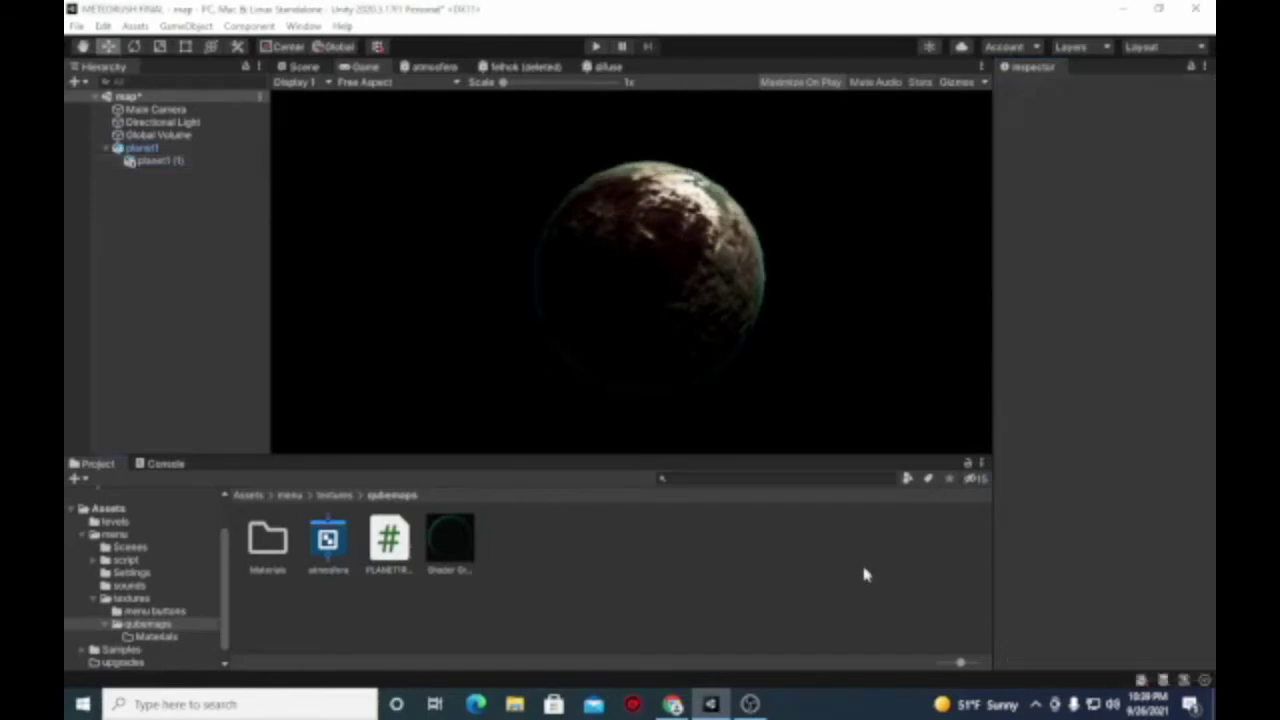
left_click(155, 160)
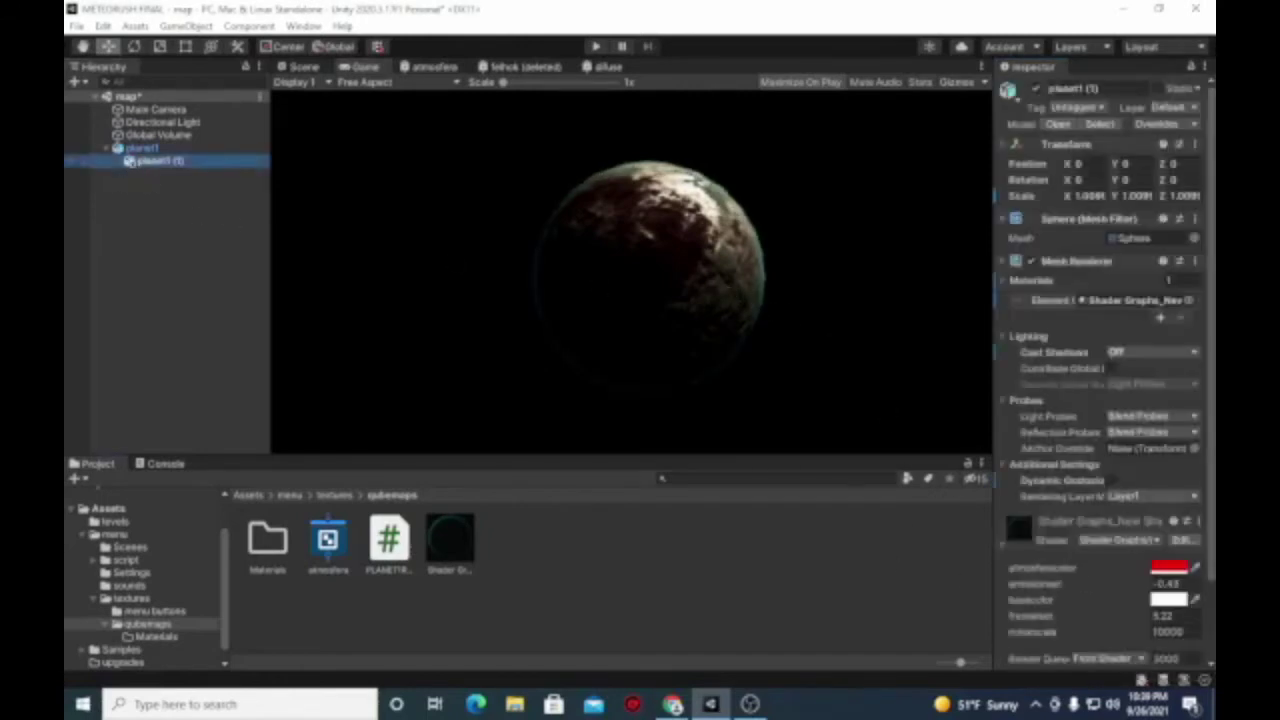
left_click(1167, 570)
mouse_move(1088, 410)
left_mouse_down()
mouse_move(1030, 452)
mouse_move(1018, 352)
left_mouse_up()
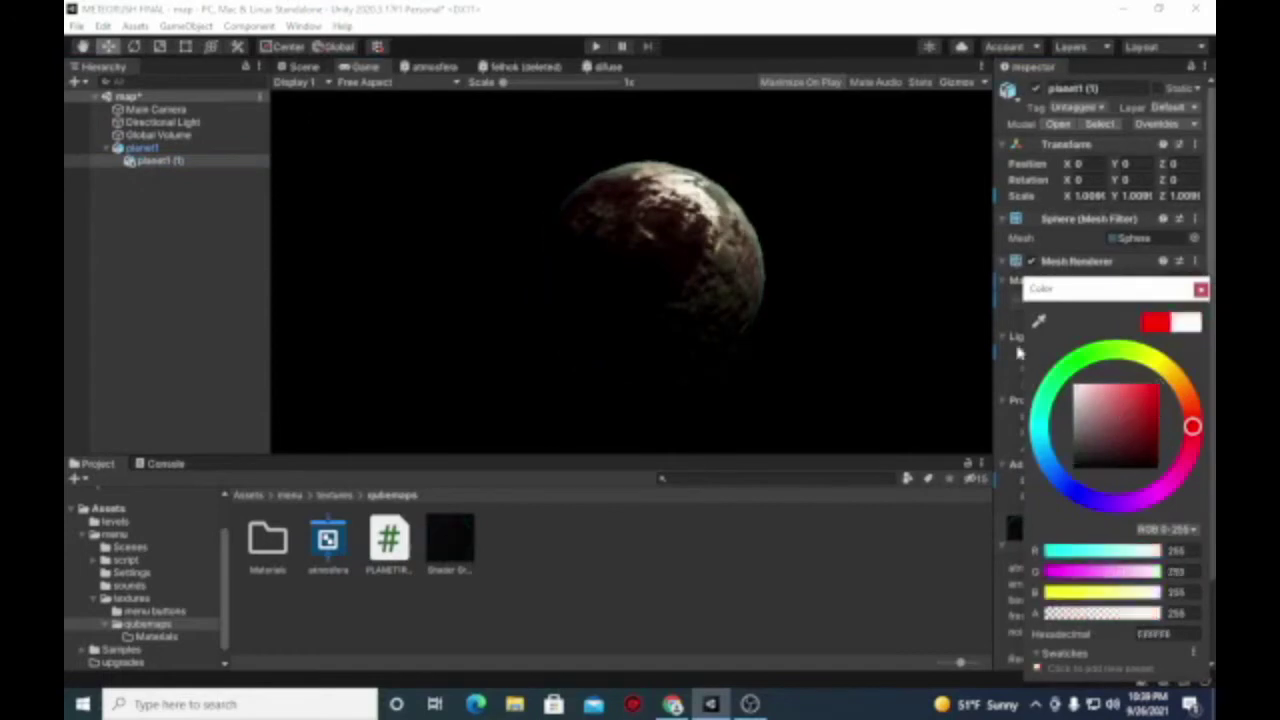
left_click(867, 535)
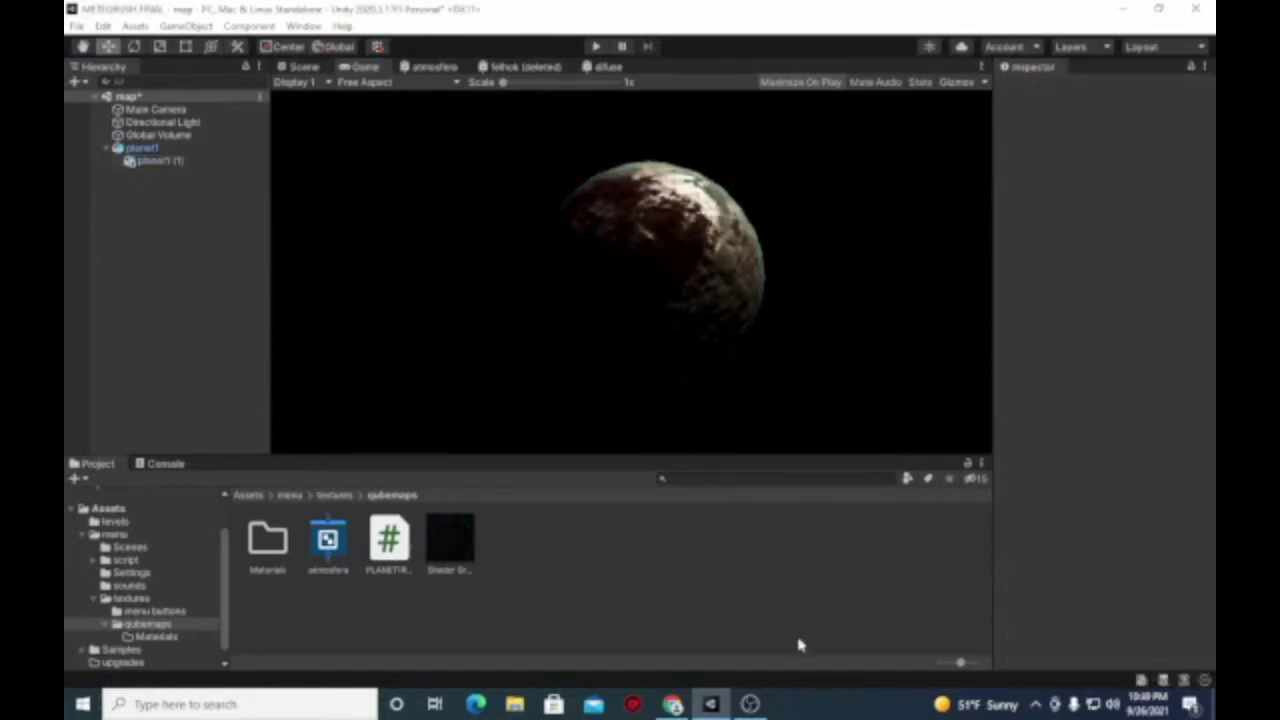
Check the screen recorder, then reselect planet1 (1).
left_click(750, 704)
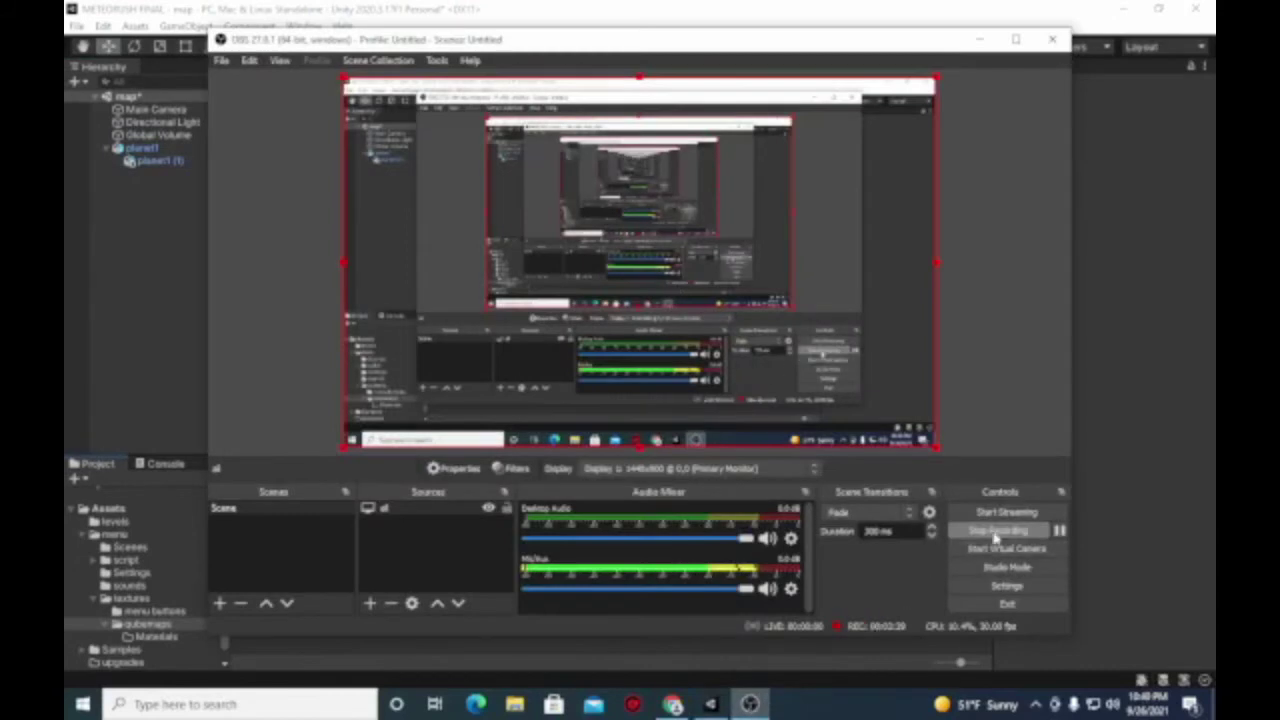
left_click(750, 704)
left_click(155, 160)
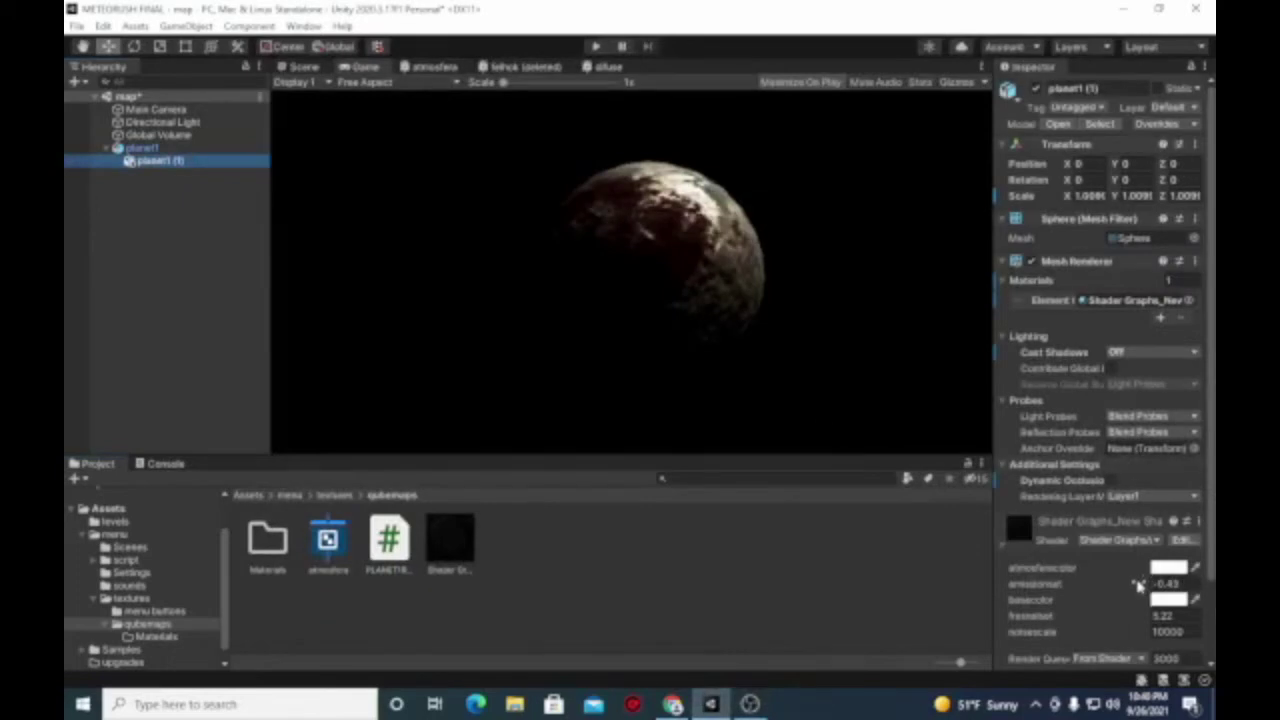
Set emissionset to about 0.2 and lower the fresnelset value.
left_click(1163, 584)
type("0.2")
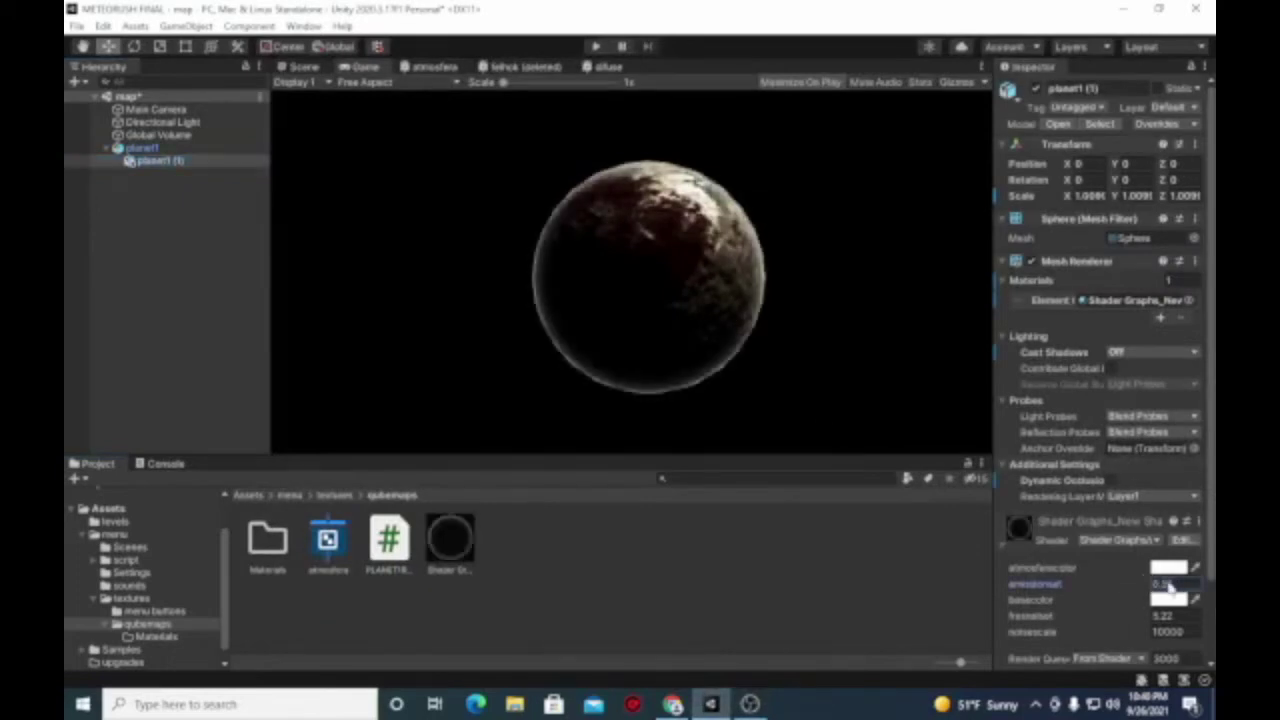
left_click_drag(1167, 587, 1157, 586)
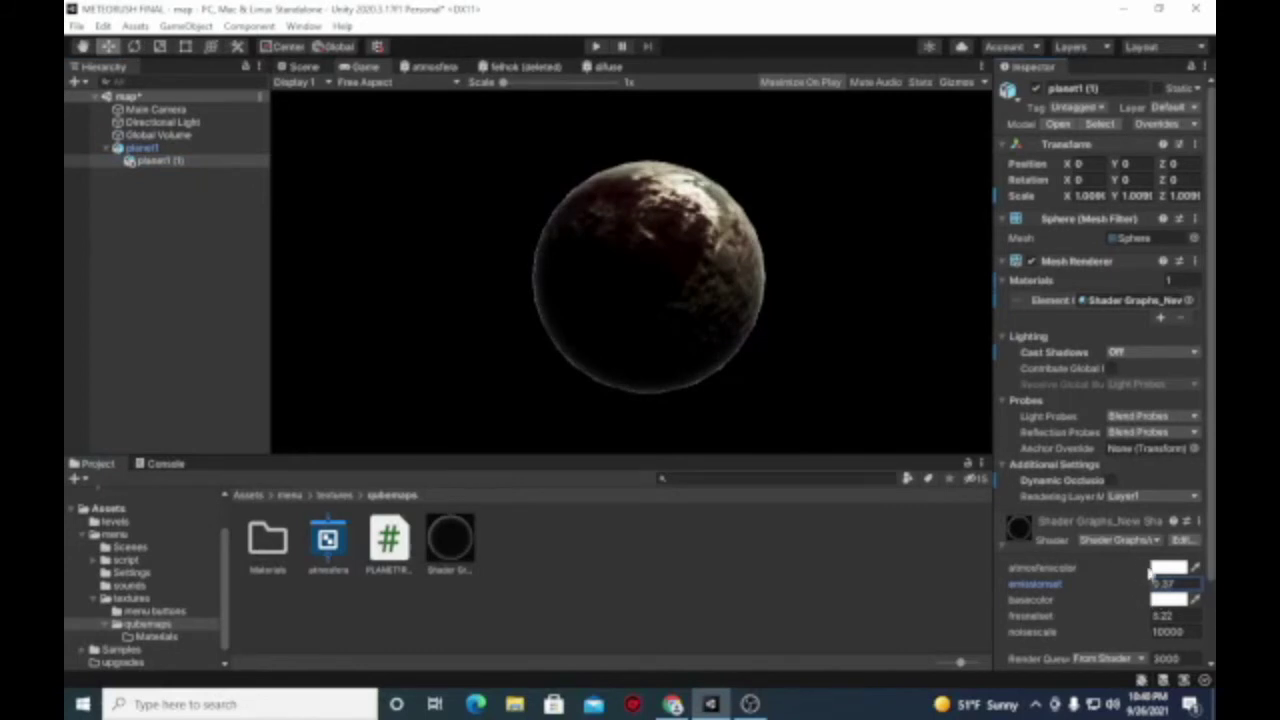
mouse_move(1140, 624)
left_mouse_down()
mouse_move(1036, 620)
mouse_move(1103, 619)
left_mouse_up()
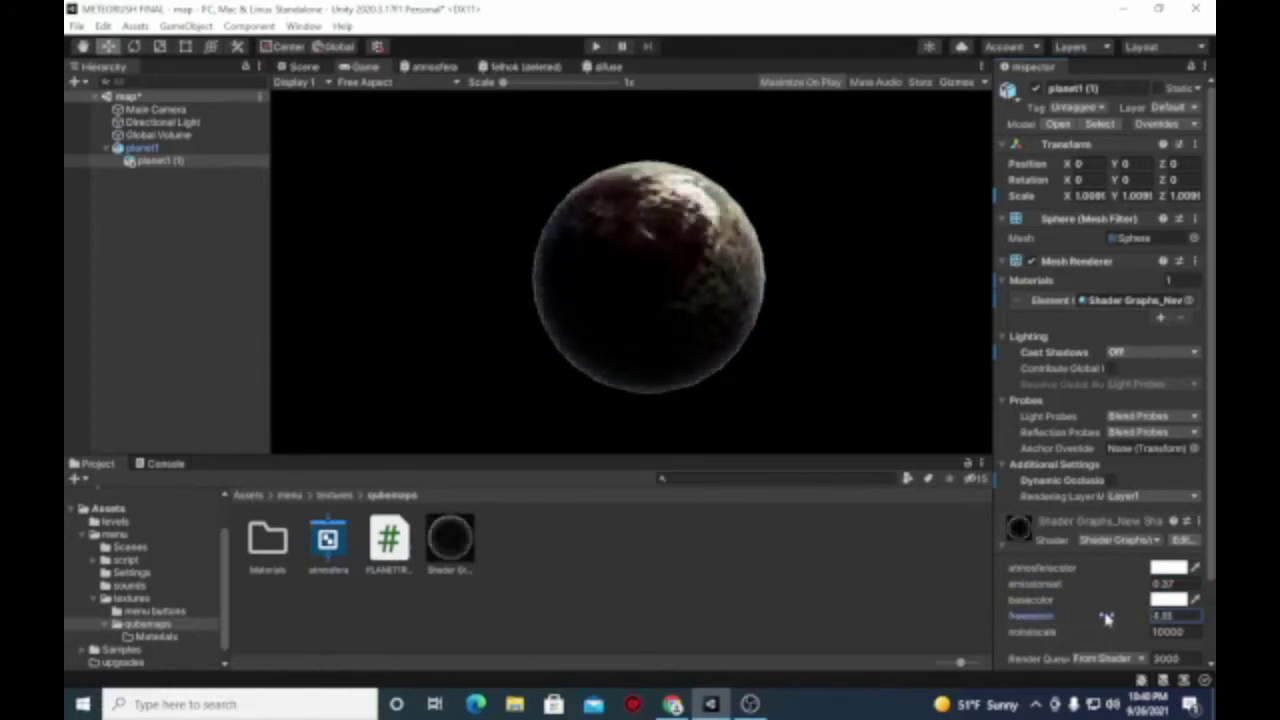
scroll(1121, 627, "down", 3)
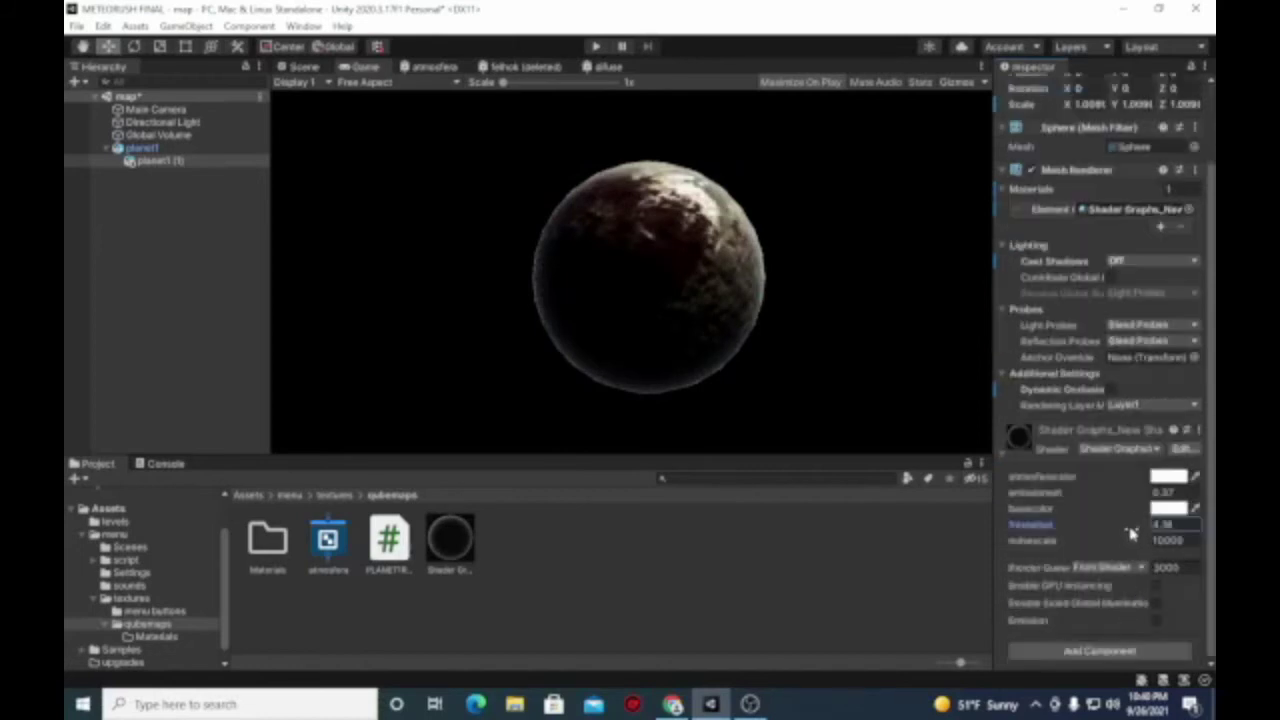
mouse_move(1136, 530)
left_mouse_down()
mouse_move(1089, 530)
mouse_move(1133, 547)
left_mouse_up()
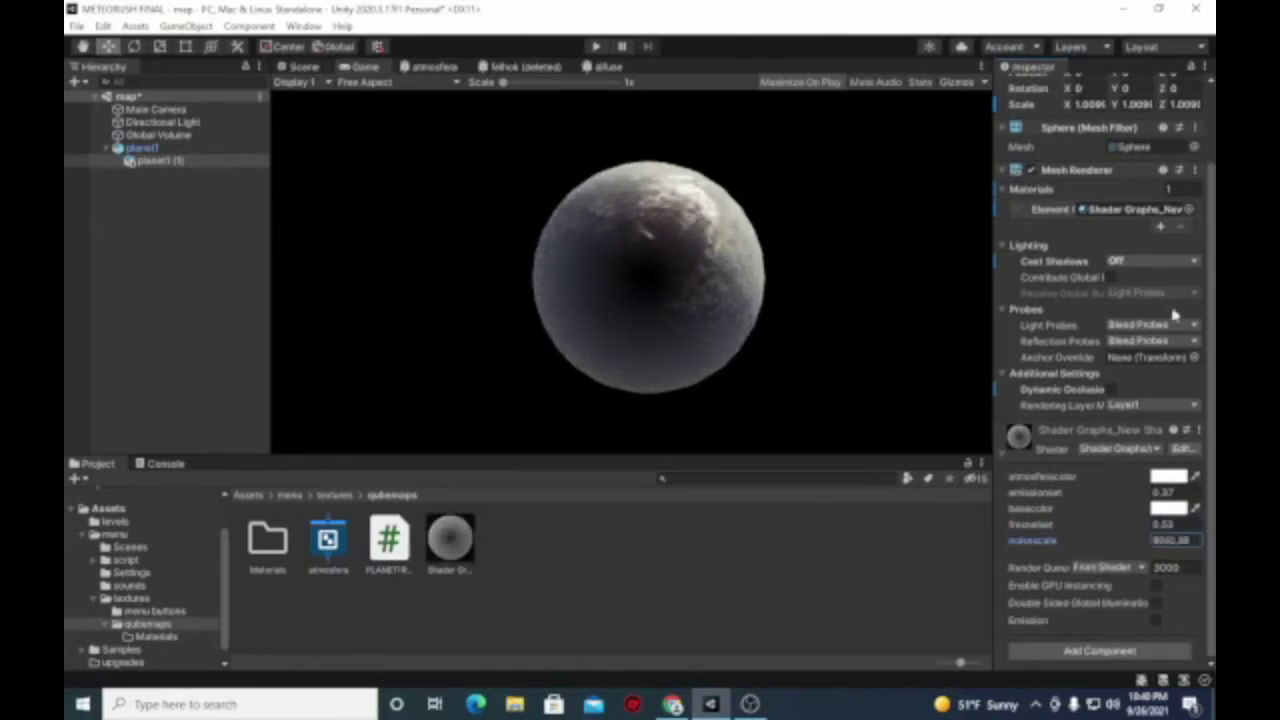
Raise noisescale to 208.1 and lower emissionset to 0.08.
left_click(1166, 540)
type("1")
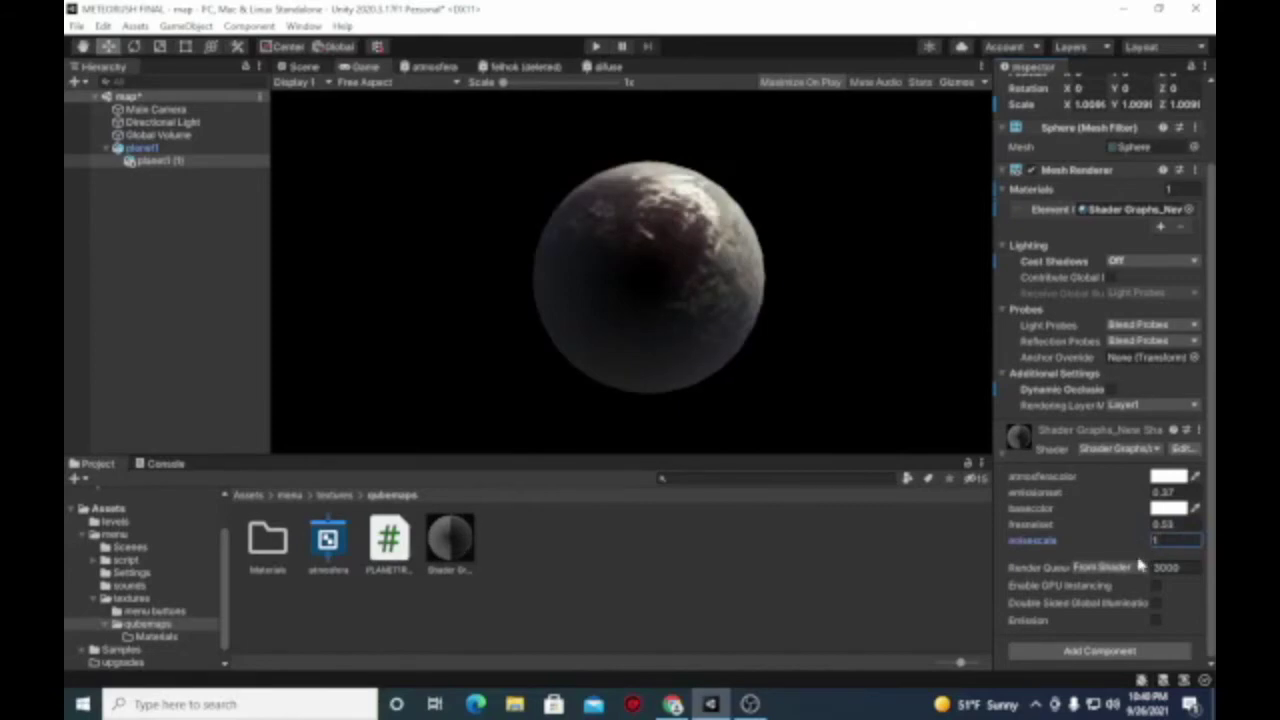
mouse_move(1131, 543)
left_mouse_down()
mouse_move(1165, 540)
mouse_move(445, 573)
mouse_move(783, 617)
mouse_move(1008, 589)
mouse_move(1158, 527)
mouse_move(1209, 532)
left_mouse_up()
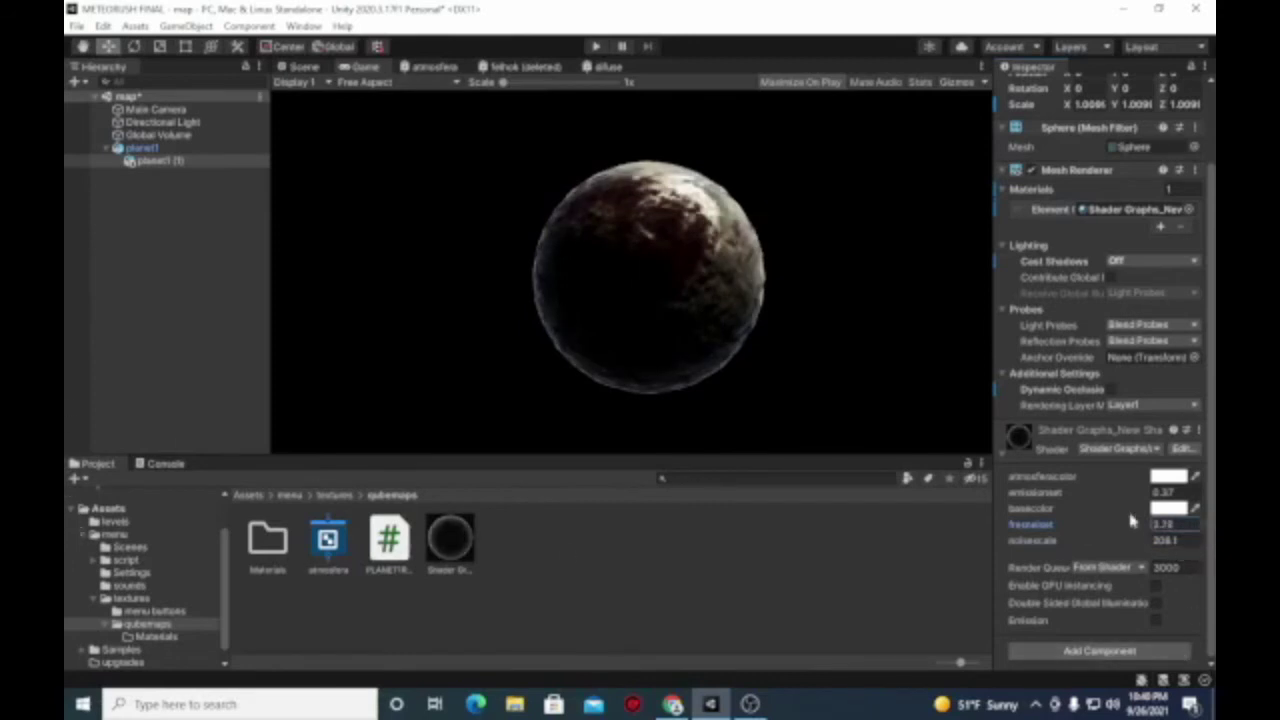
left_click(1160, 493)
left_click_drag(1155, 496, 1128, 500)
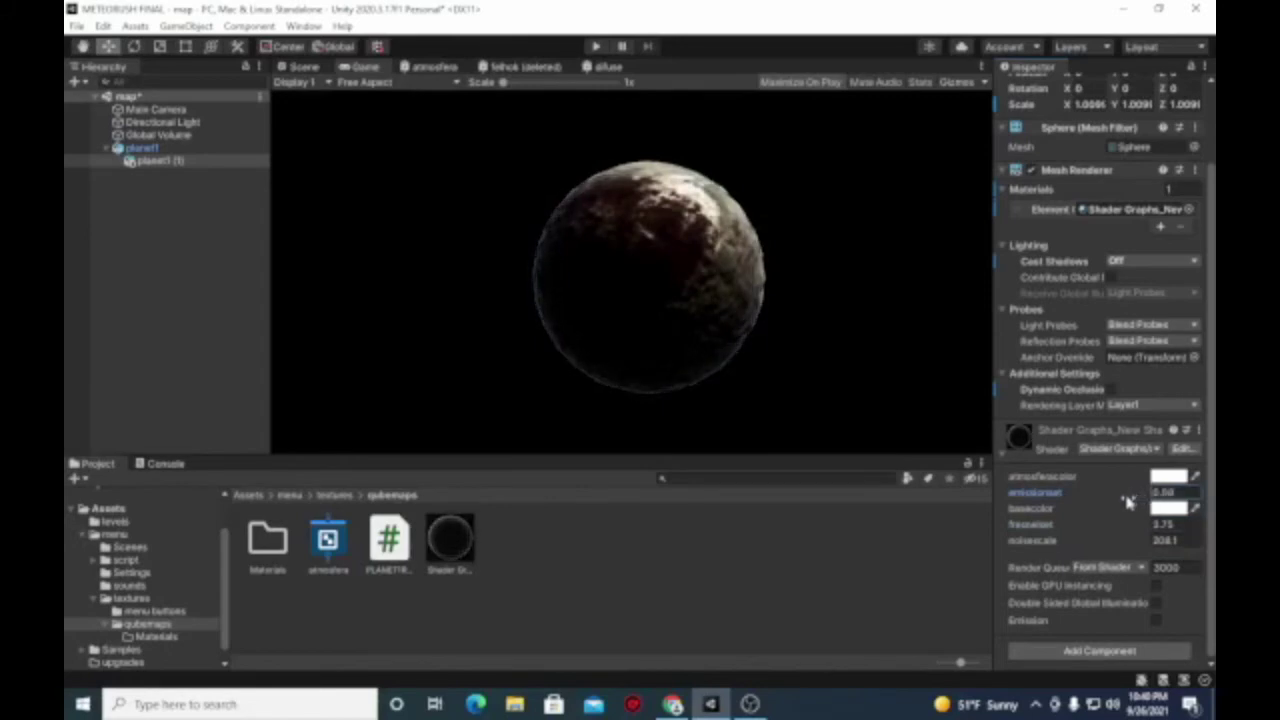
Make the base colour dark red (8C2A2A).
left_click(1170, 508)
mouse_move(1108, 424)
left_mouse_down()
mouse_move(1076, 450)
mouse_move(1197, 408)
left_mouse_up()
left_click(868, 579)
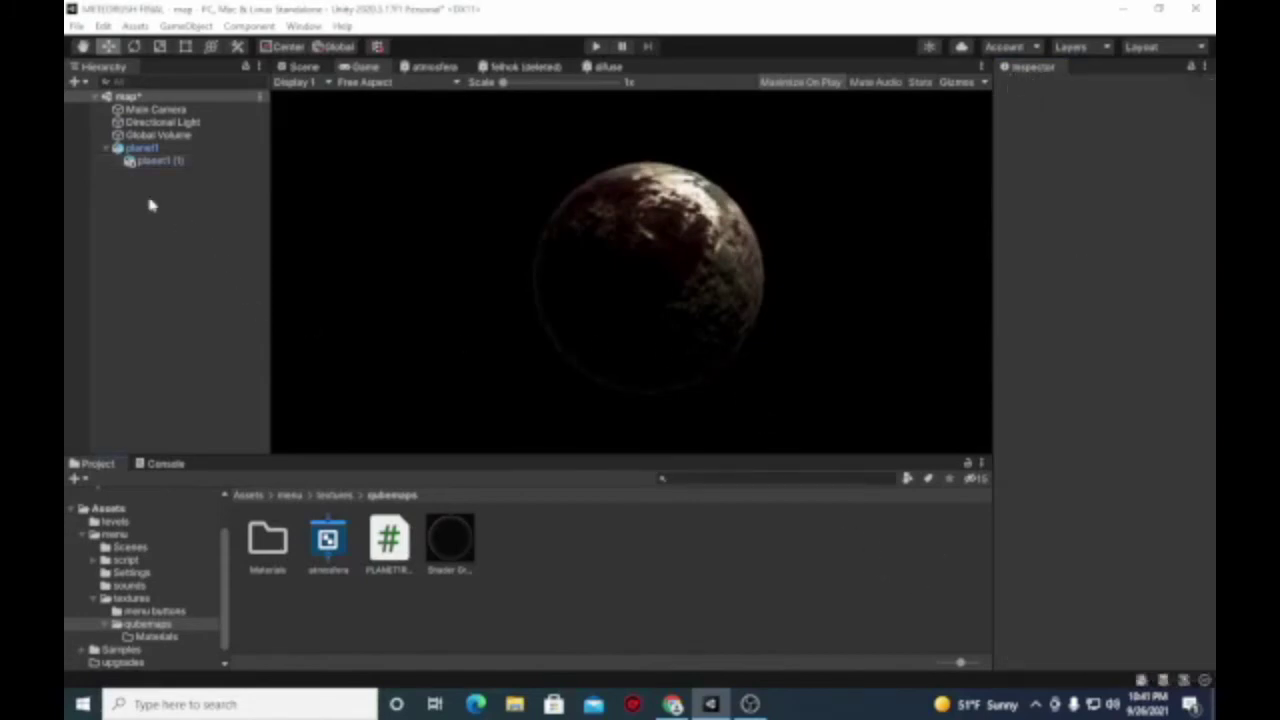
Set planet1 (1)'s atmosferecolor to dark red.
left_click(155, 160)
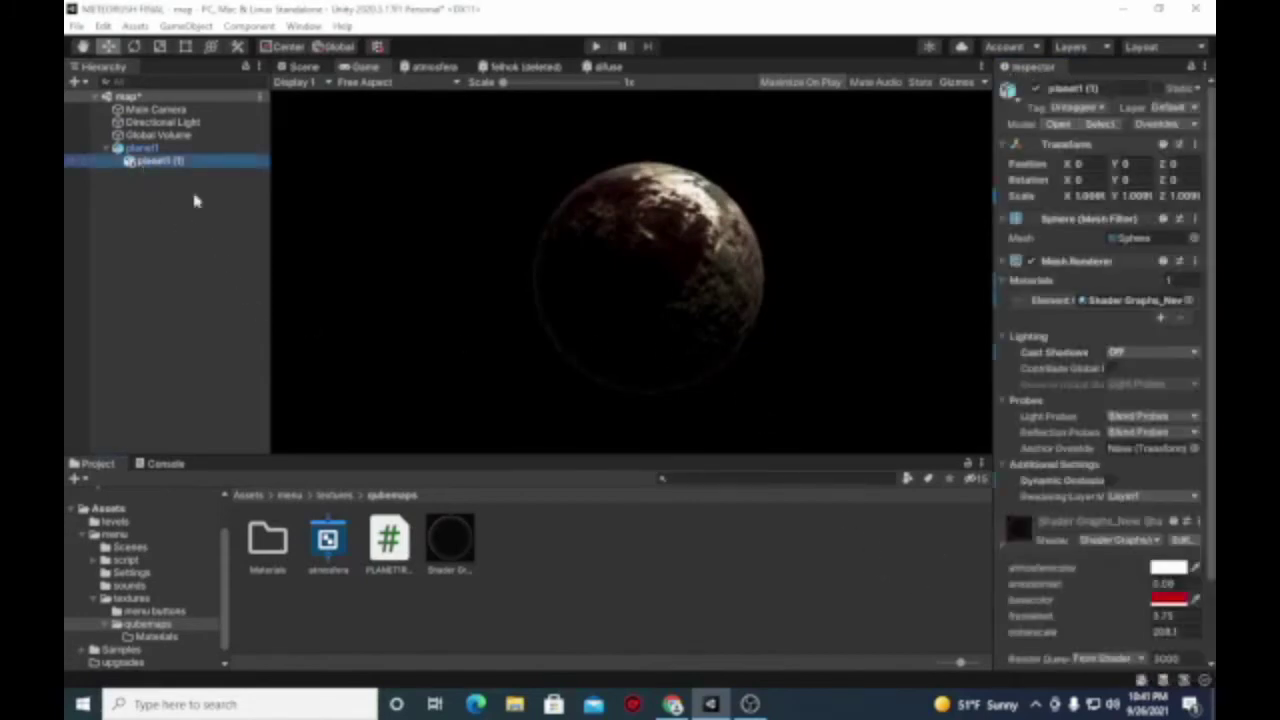
left_click(1180, 570)
mouse_move(1145, 425)
left_mouse_down()
mouse_move(1172, 425)
mouse_move(1181, 403)
left_mouse_up()
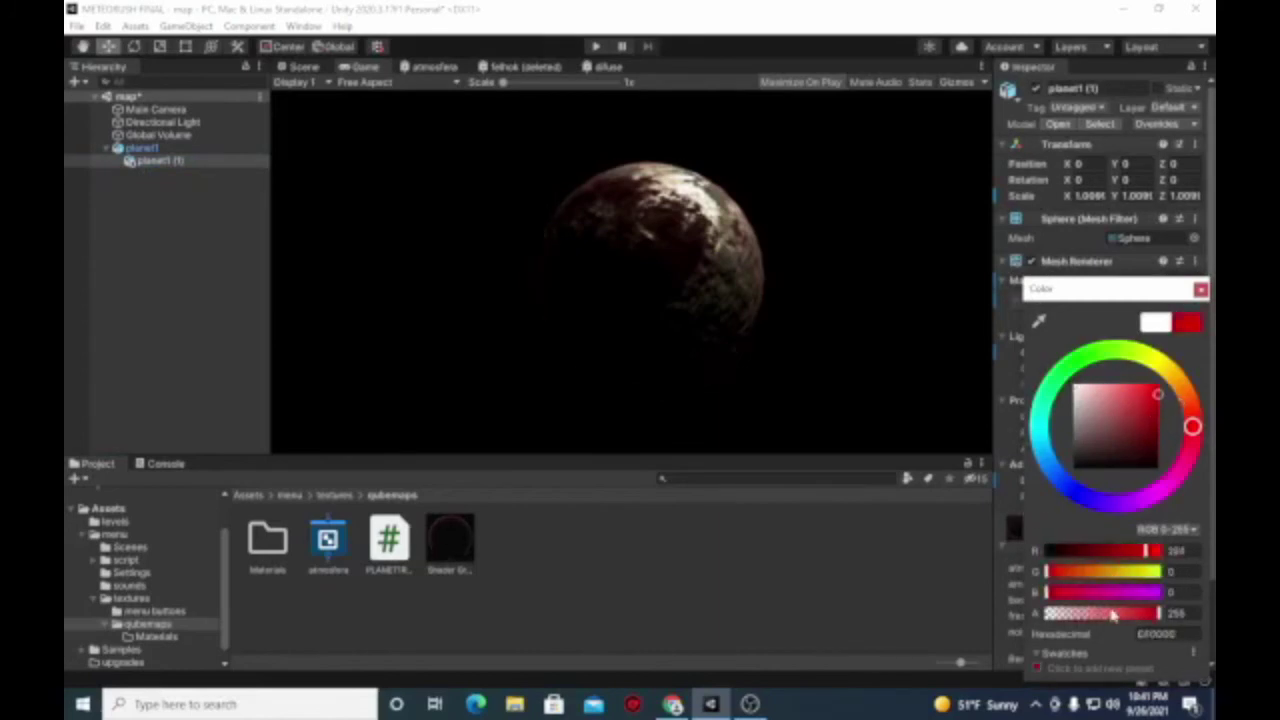
left_click(1200, 290)
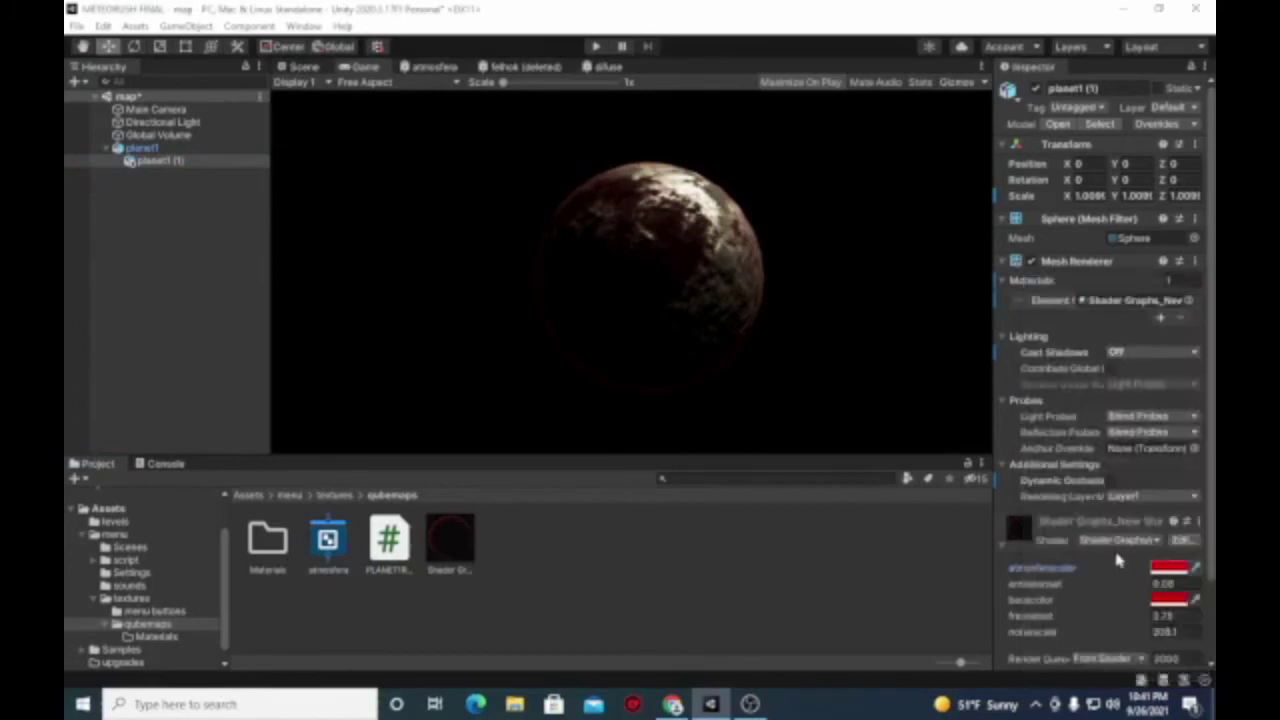
Set emissionset 1.5, noisescale 473 and fresnelset 5.84 for a thin red rim, then play.
mouse_move(1128, 585)
left_mouse_down()
mouse_move(1208, 597)
mouse_move(749, 578)
left_mouse_up()
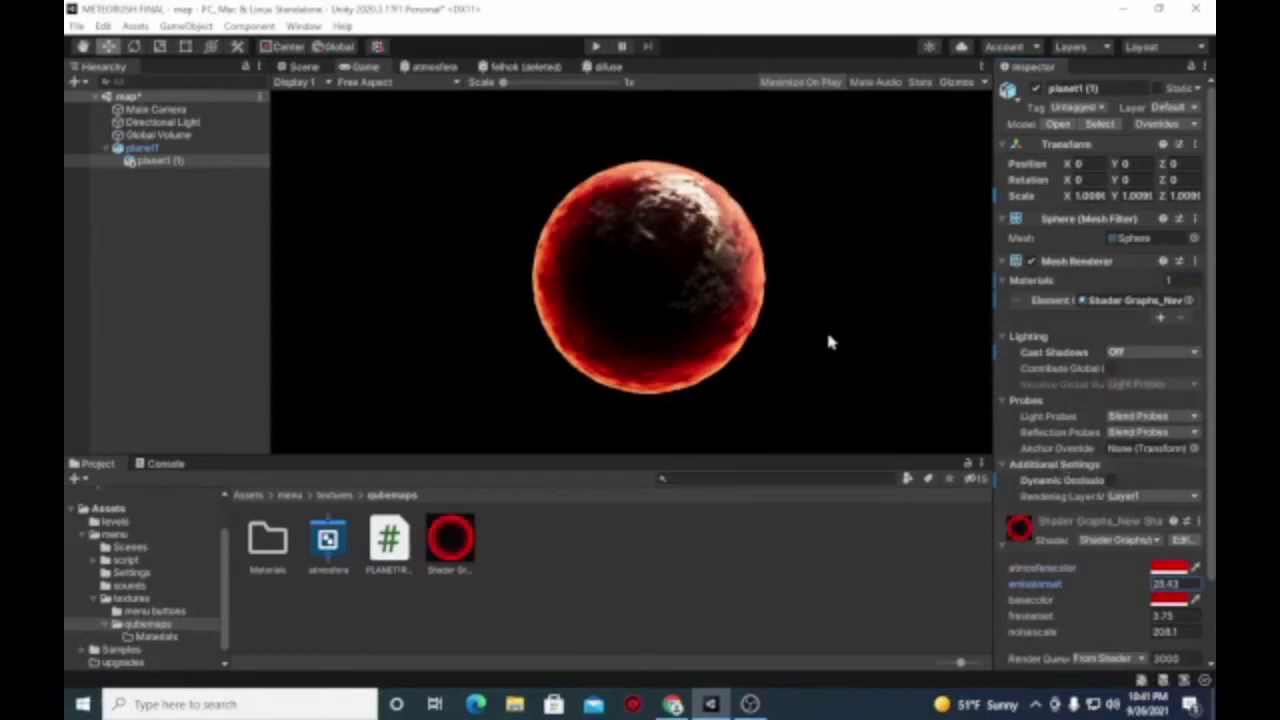
scroll(1140, 548, "down", 3)
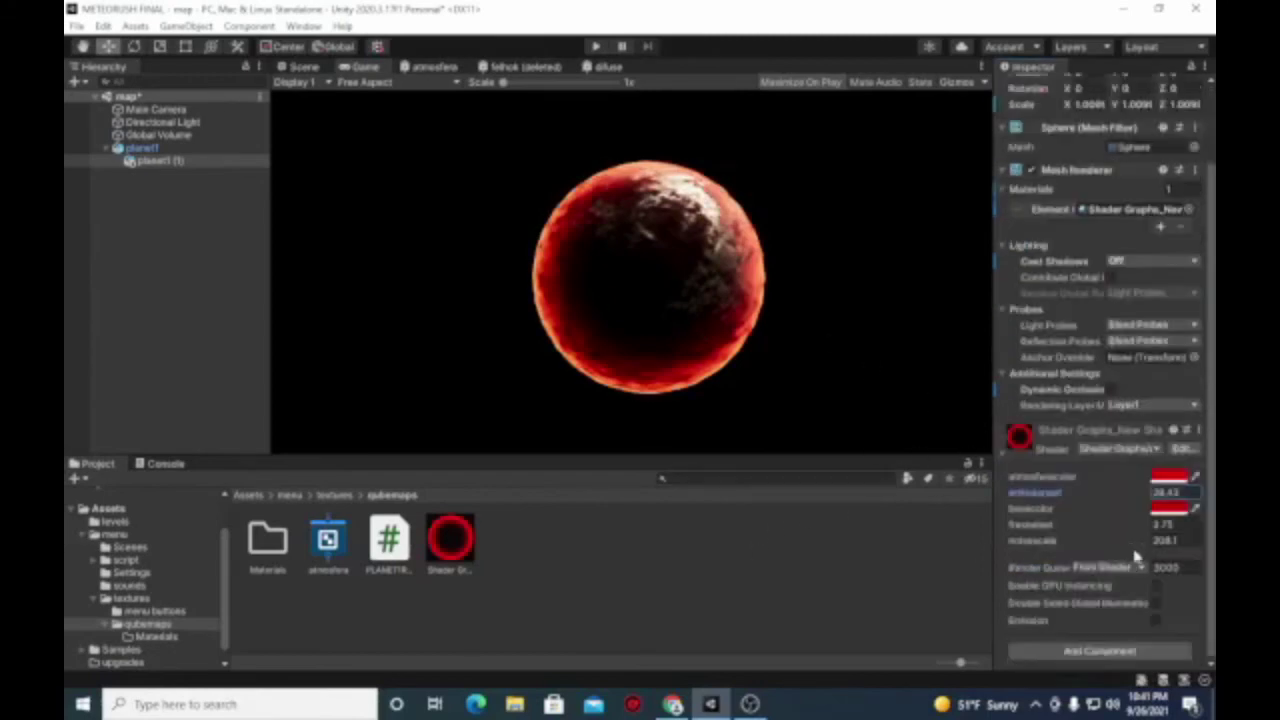
mouse_move(1130, 498)
left_mouse_down()
mouse_move(398, 497)
mouse_move(456, 495)
left_mouse_up()
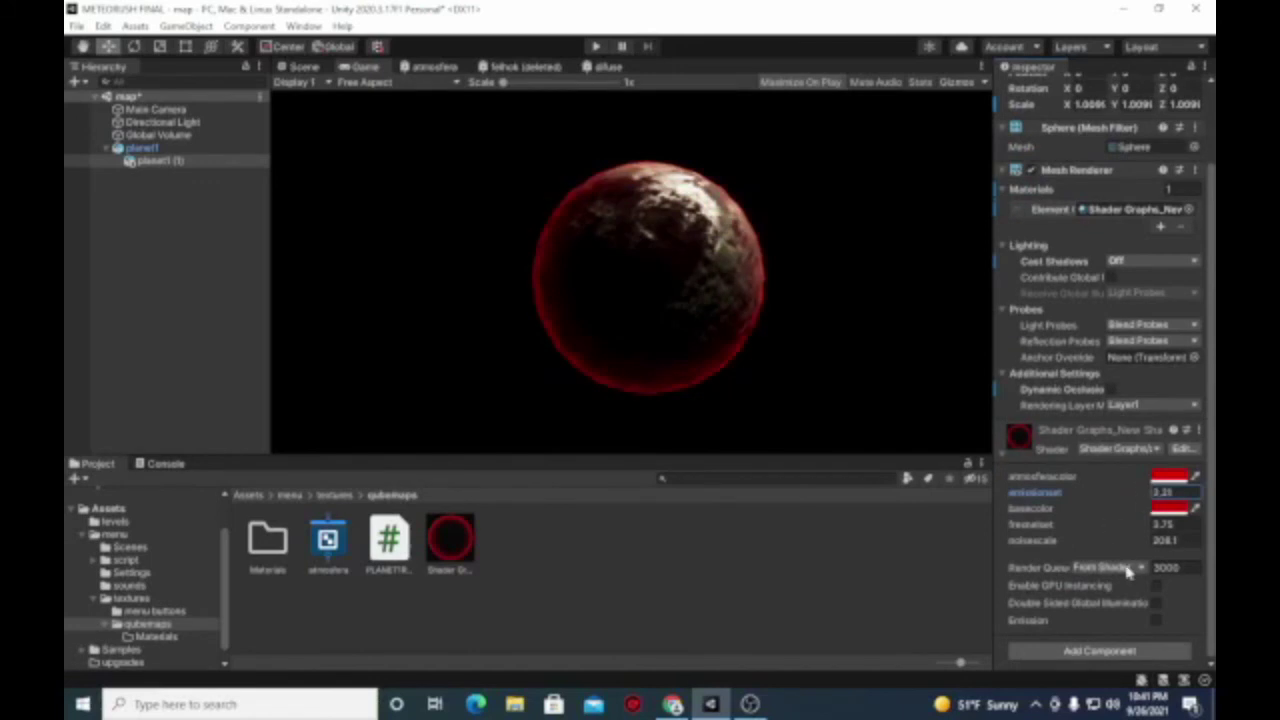
left_click_drag(1125, 545, 172, 540)
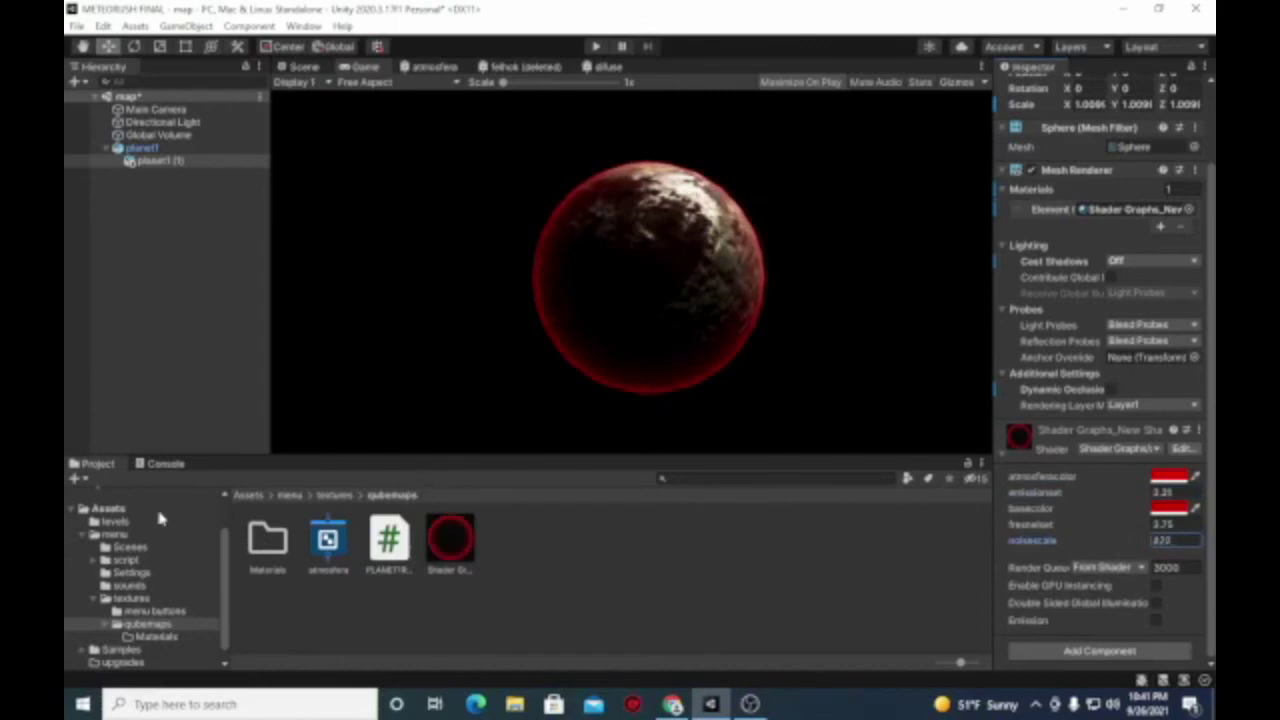
left_click(1122, 496)
left_click_drag(1122, 496, 1115, 494)
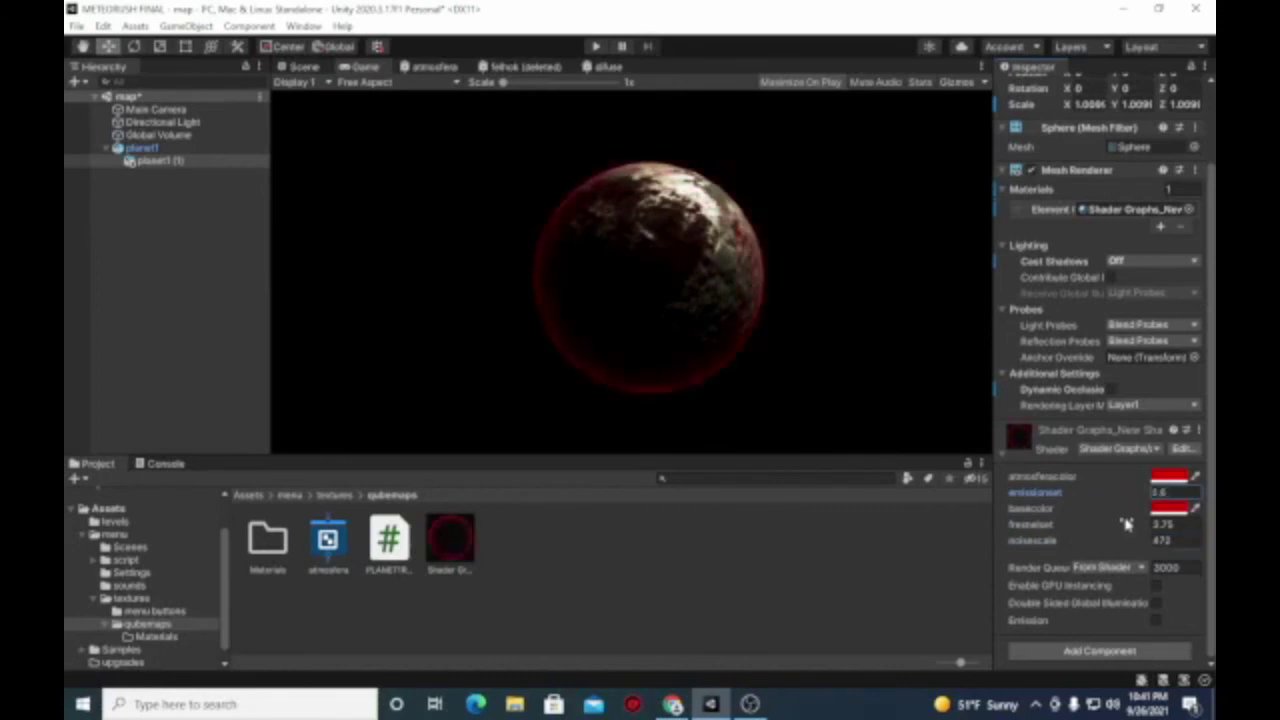
left_click_drag(1129, 530, 1160, 527)
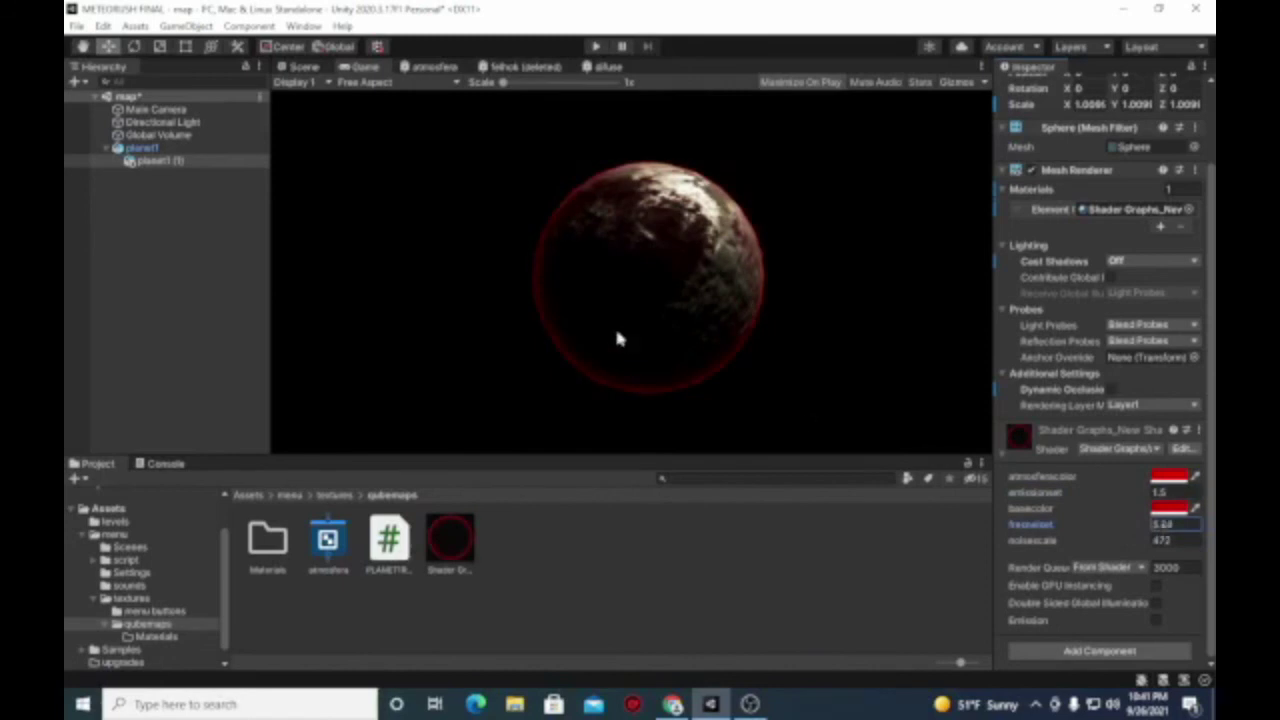
left_click(594, 47)
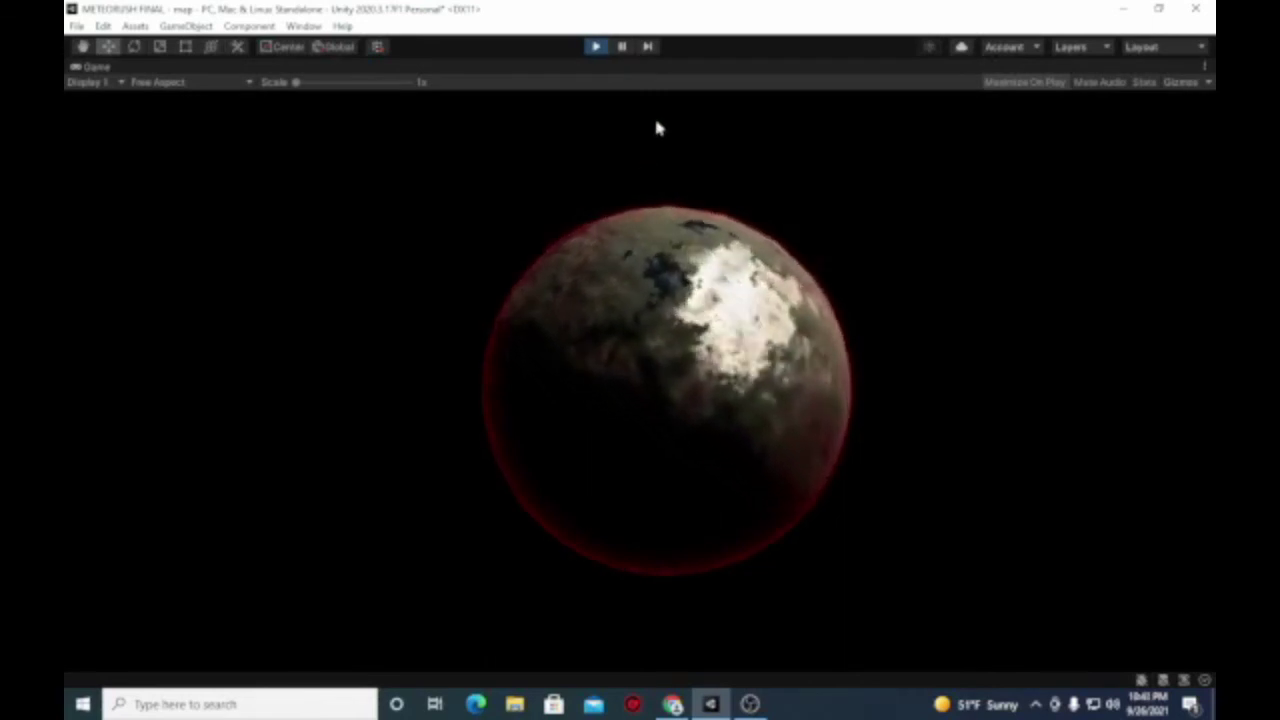
Stop play mode after viewing the red-rimmed planet, returning to the editor.
left_click(597, 46)
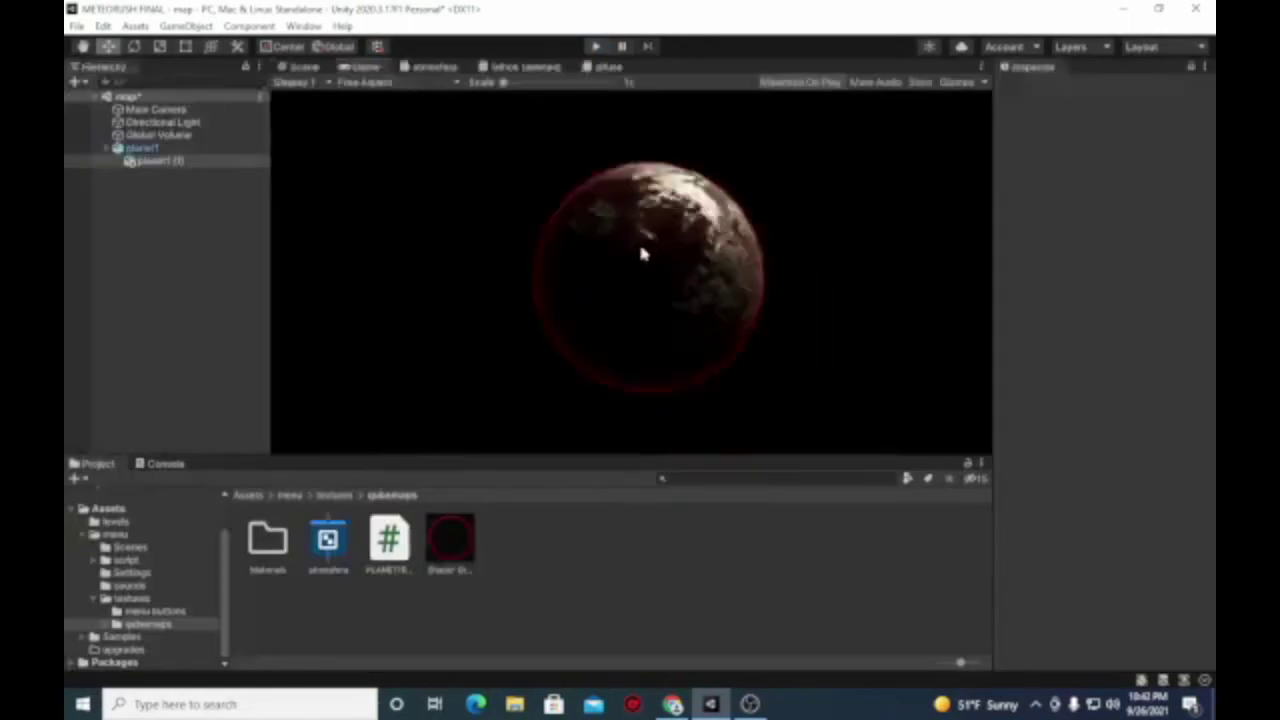
mouse_move(750, 702)
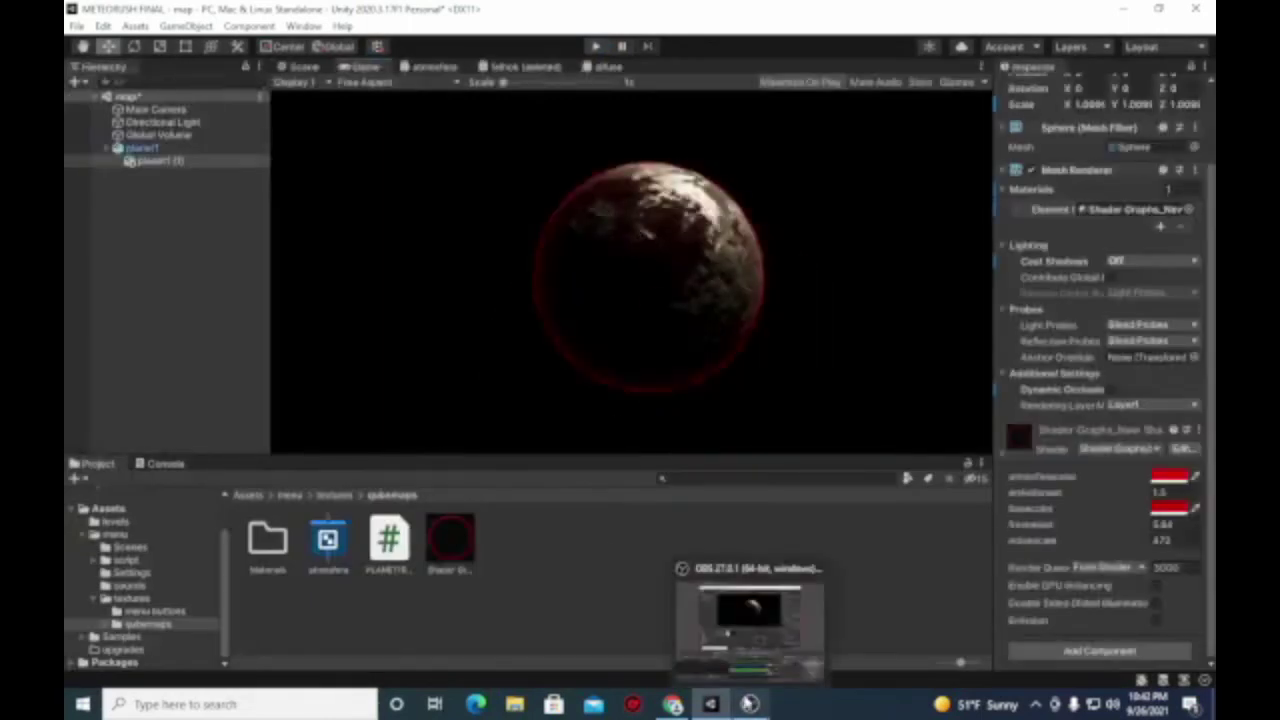